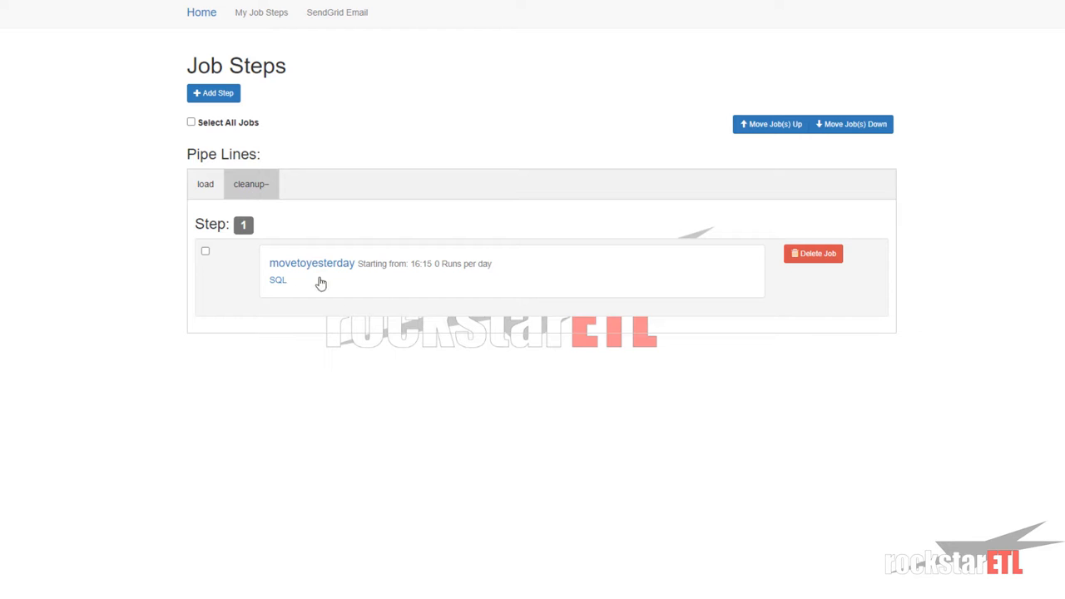
# Review the movetoyesterday SQL job step and its partition update statement in BigQuery, and return to the rockstarETL job steps list
pyautogui.click(310, 264)
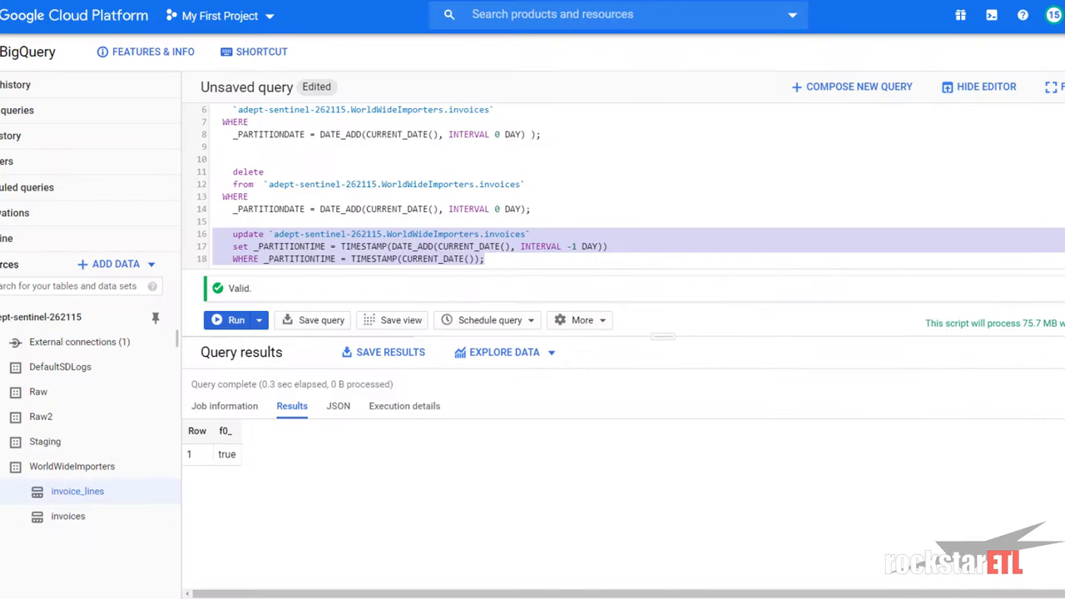
pyautogui.click(321, 247)
pyautogui.moveTo(226, 258); pyautogui.dragTo(621, 248)
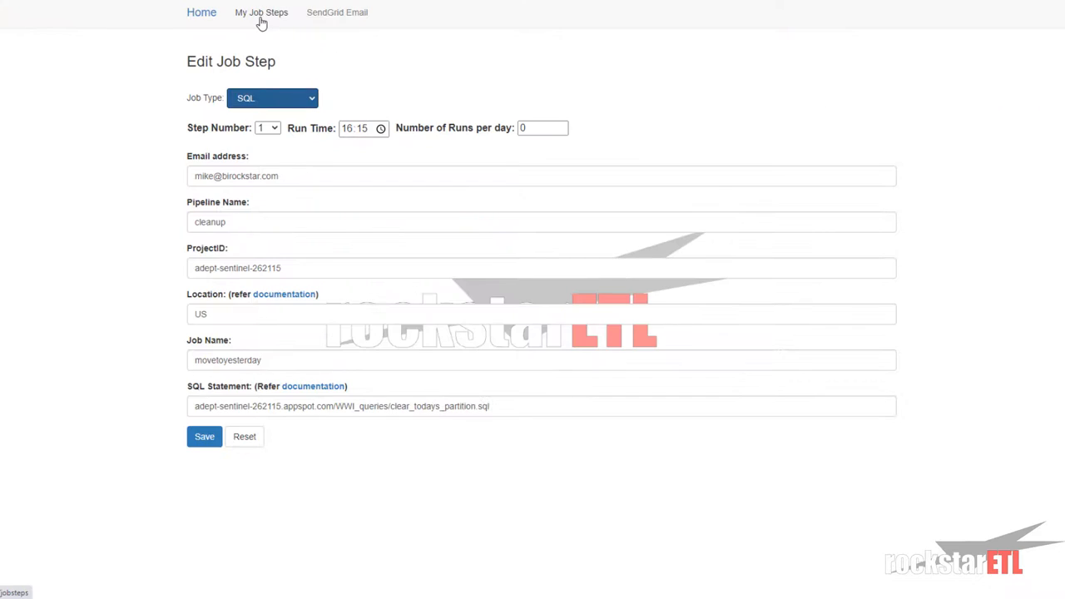
pyautogui.click(207, 441)
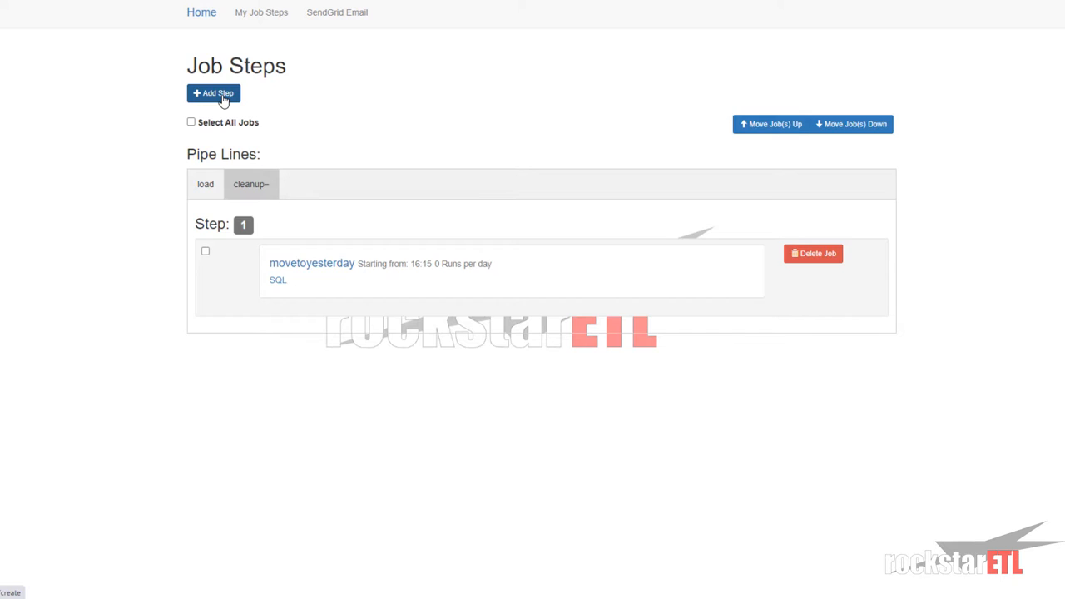
# Add a new job step with the job type DeleteBlobs and step number 2
pyautogui.click(218, 94)
pyautogui.click(271, 105)
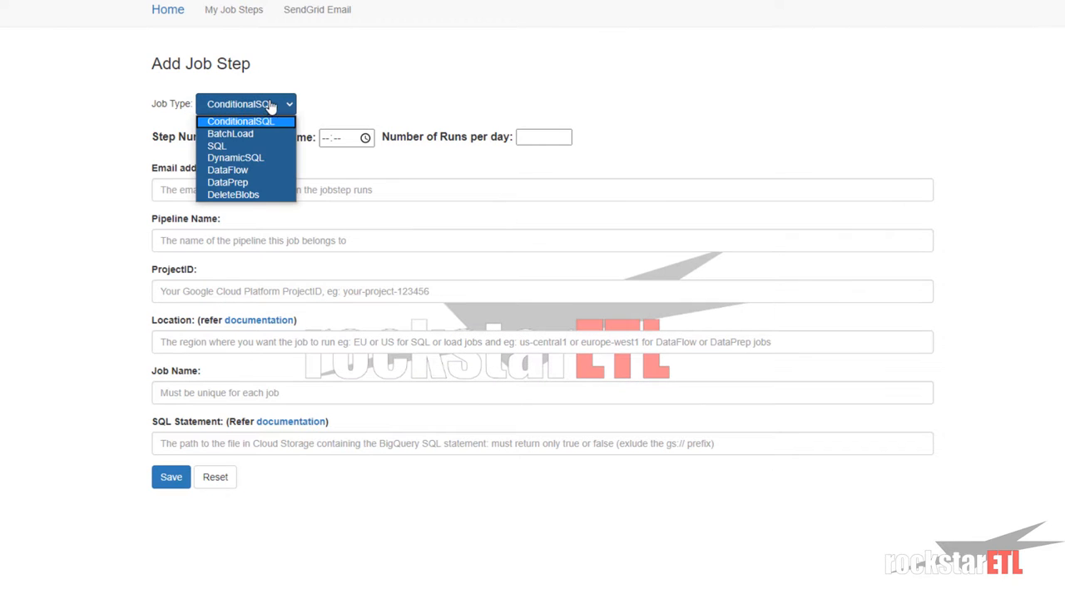
pyautogui.click(239, 196)
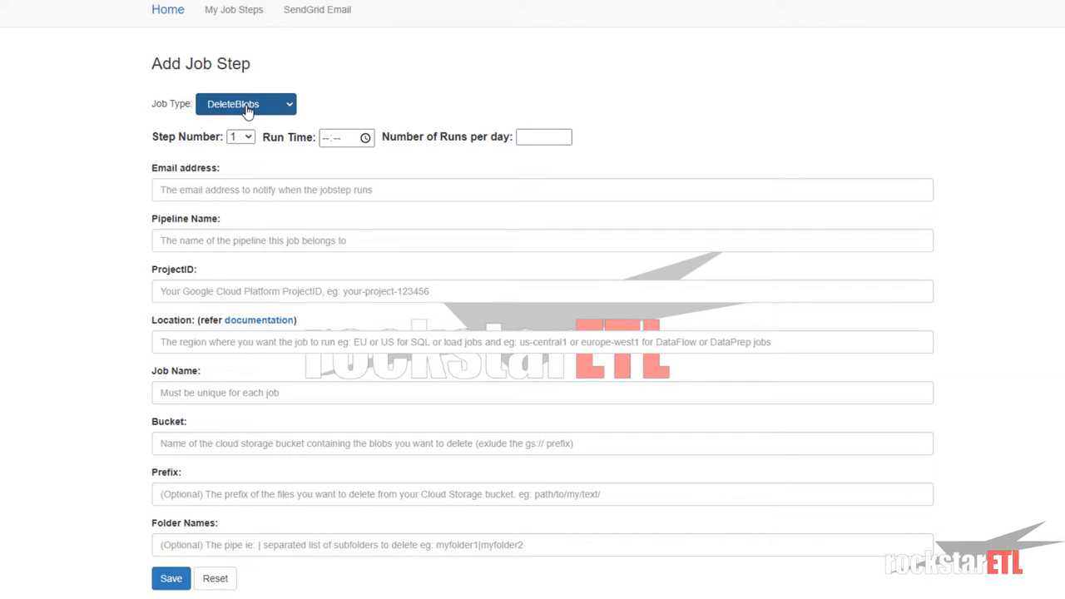
pyautogui.click(247, 113)
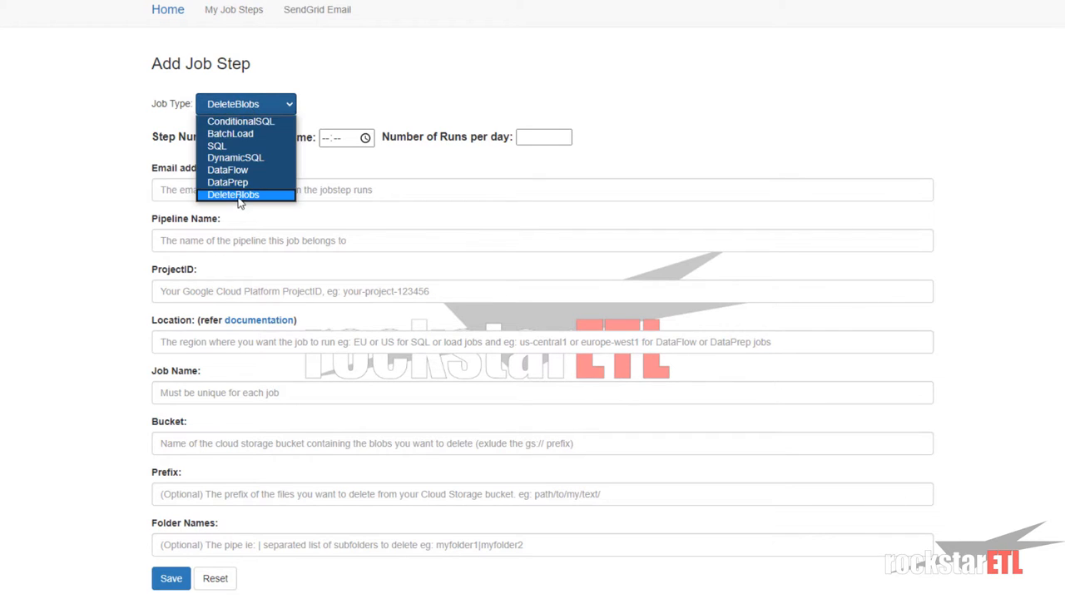
pyautogui.click(239, 197)
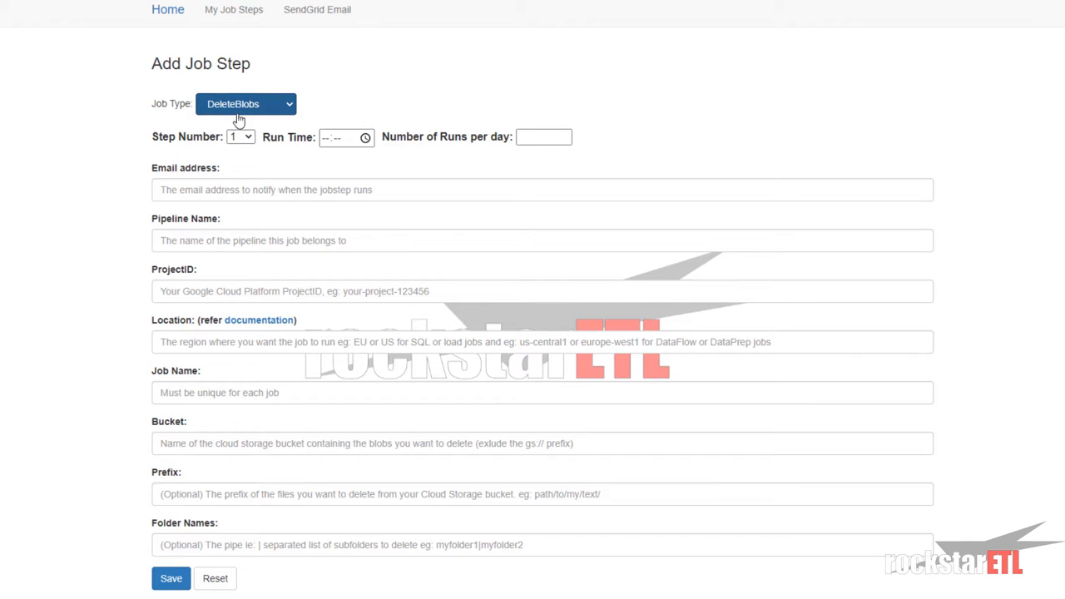
pyautogui.click(247, 139)
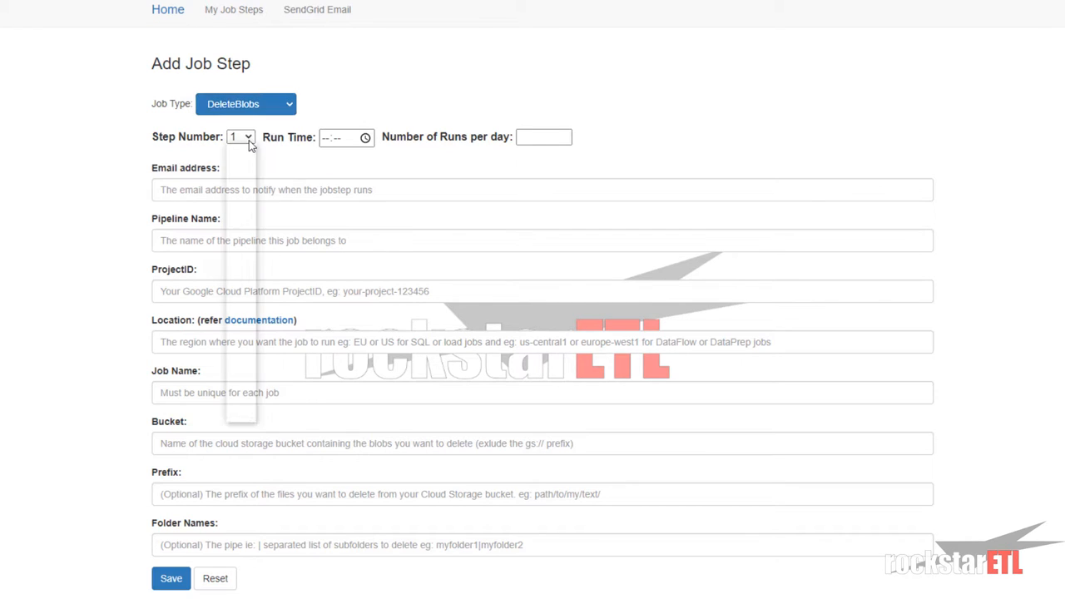
pyautogui.click(236, 165)
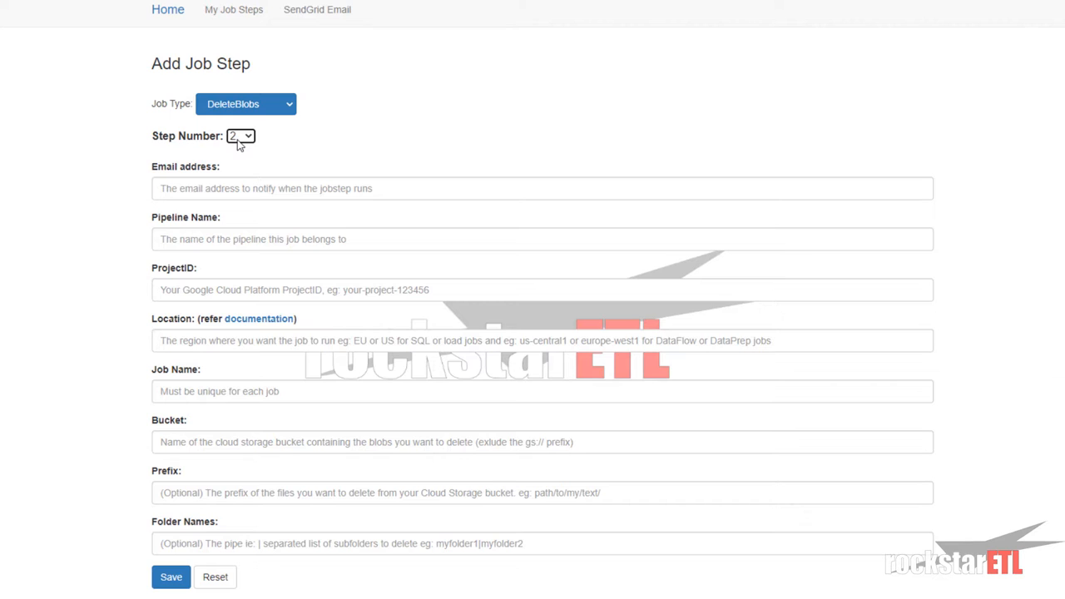
# Fill in the notification email address and set the pipeline name to cleanup
pyautogui.click(266, 188)
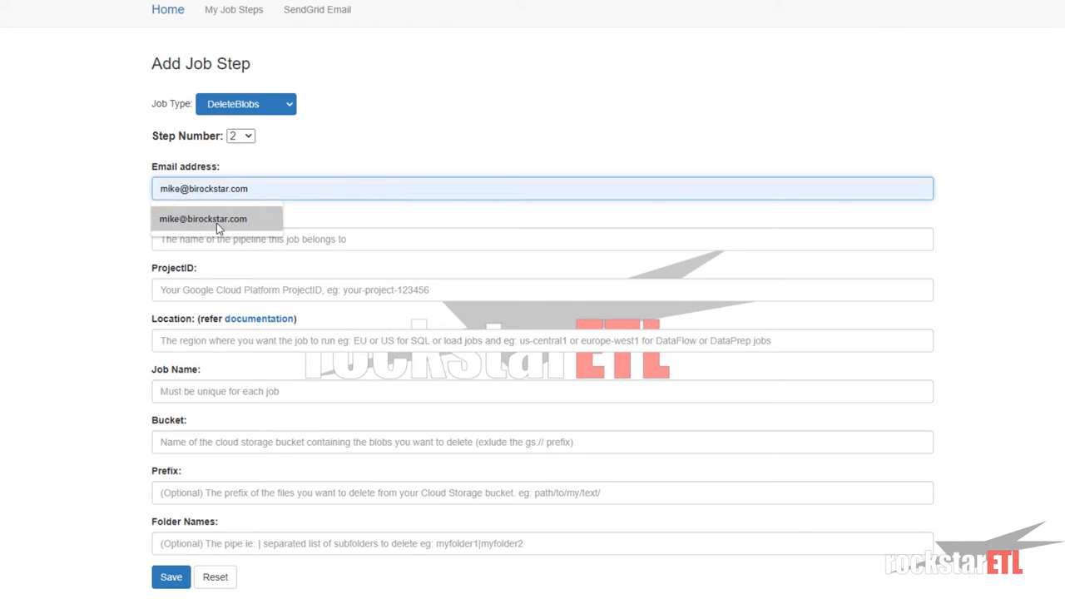
pyautogui.click(216, 220)
pyautogui.click(217, 241)
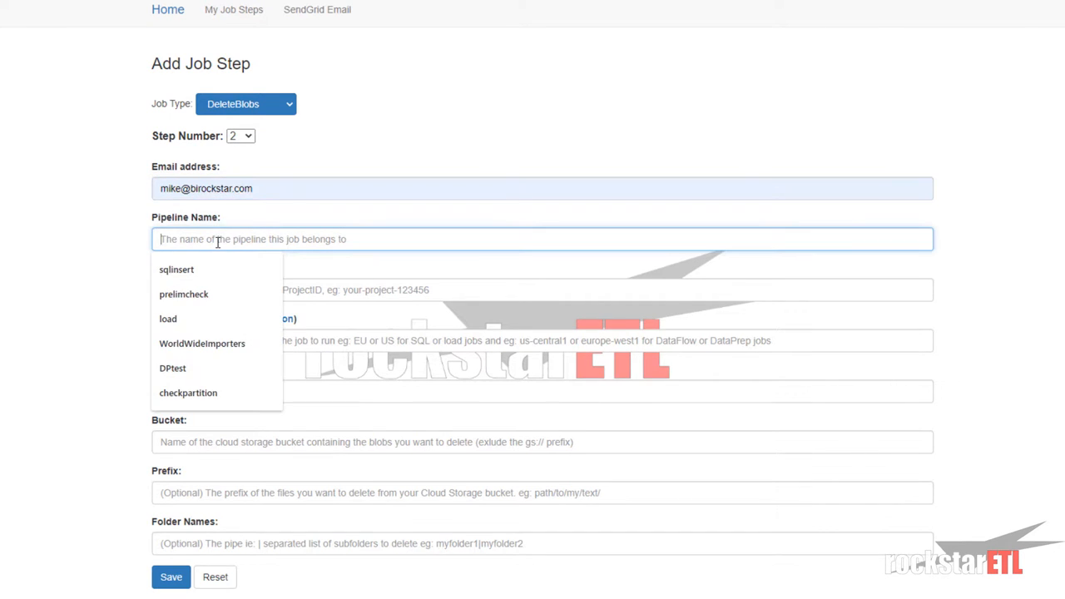
pyautogui.write('cleanup')
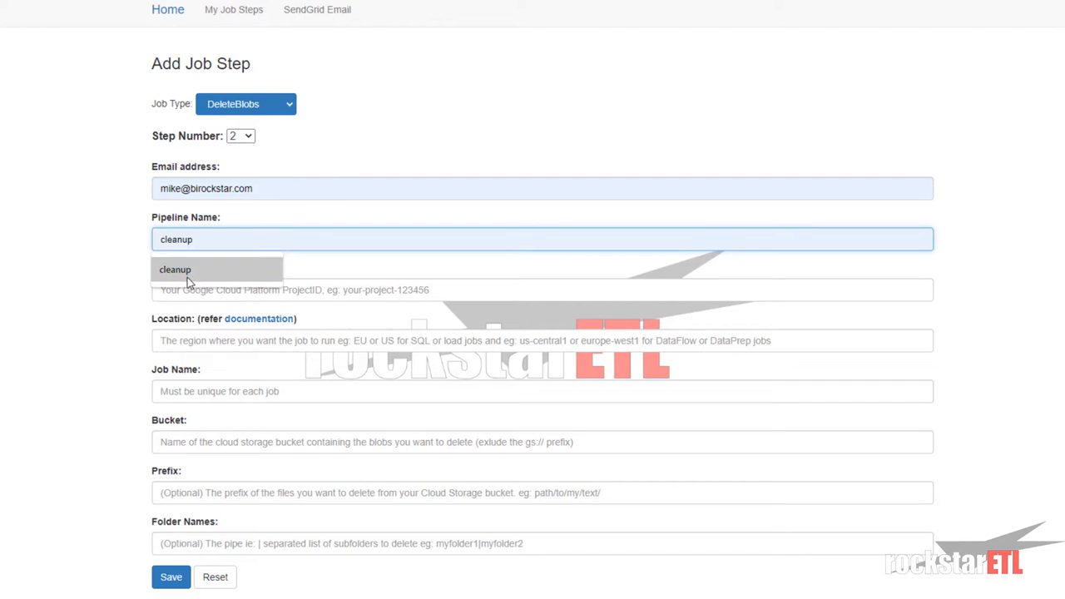
pyautogui.click(187, 274)
# Set the project ID to adept-sentinel-262115 and the location to US
pyautogui.click(188, 283)
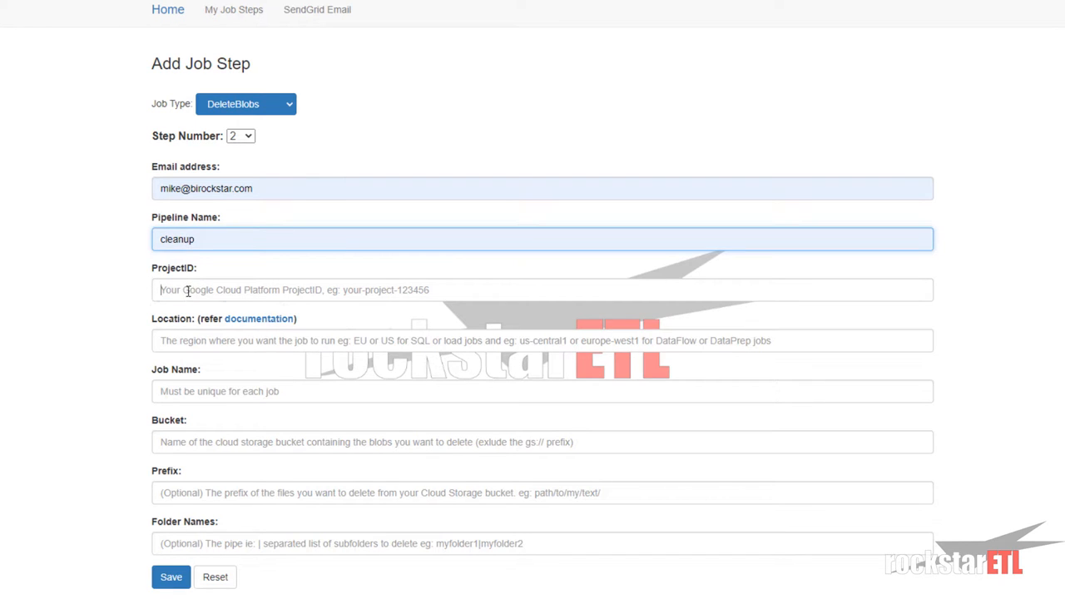
pyautogui.click(192, 321)
pyautogui.click(196, 344)
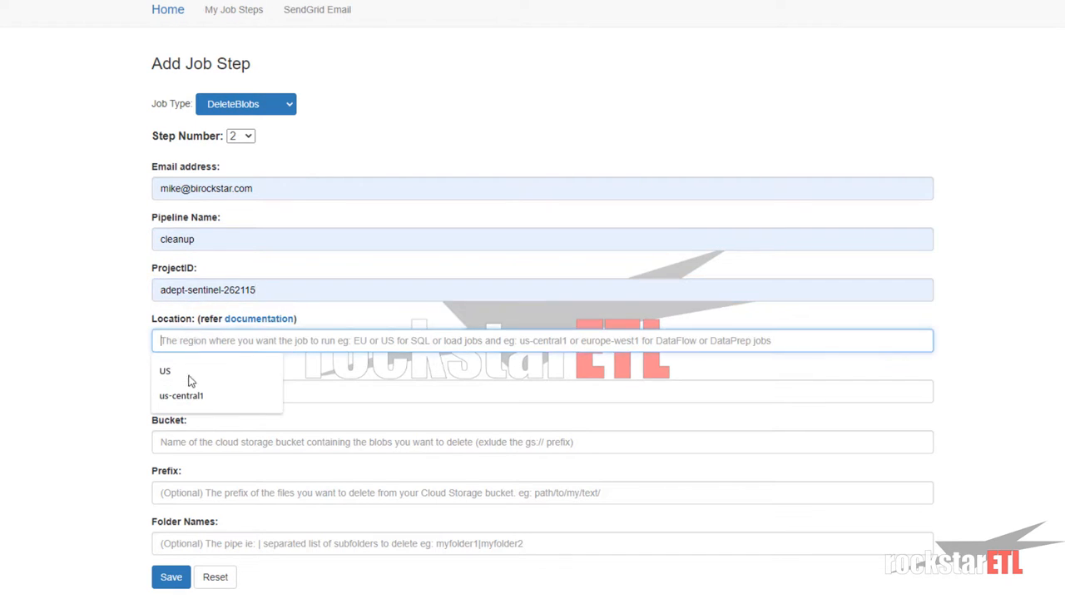
pyautogui.click(168, 371)
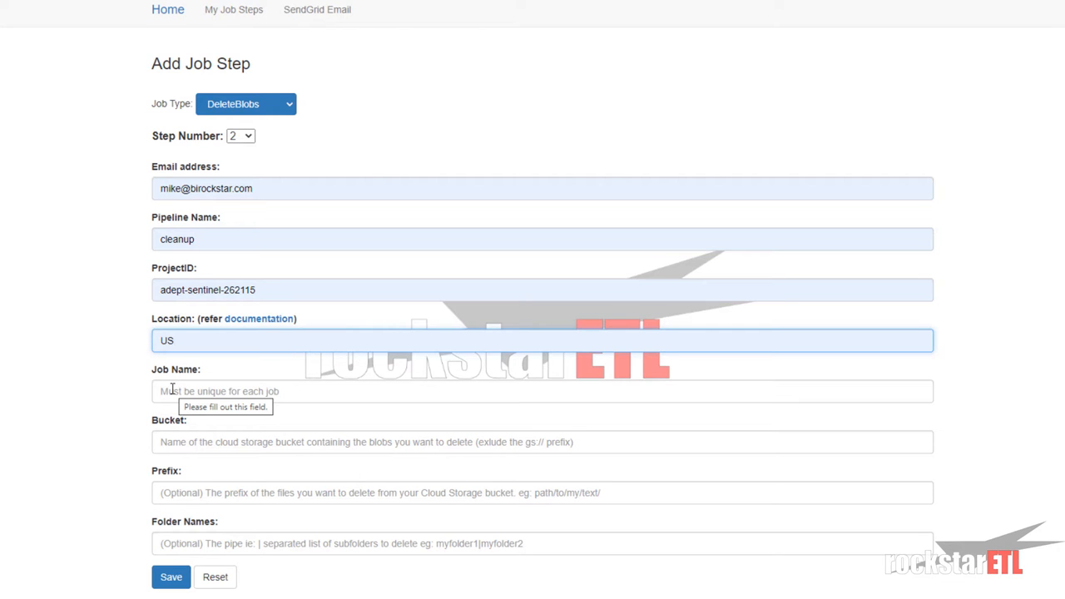
# Name the job clearstagingbucket
pyautogui.click(172, 390)
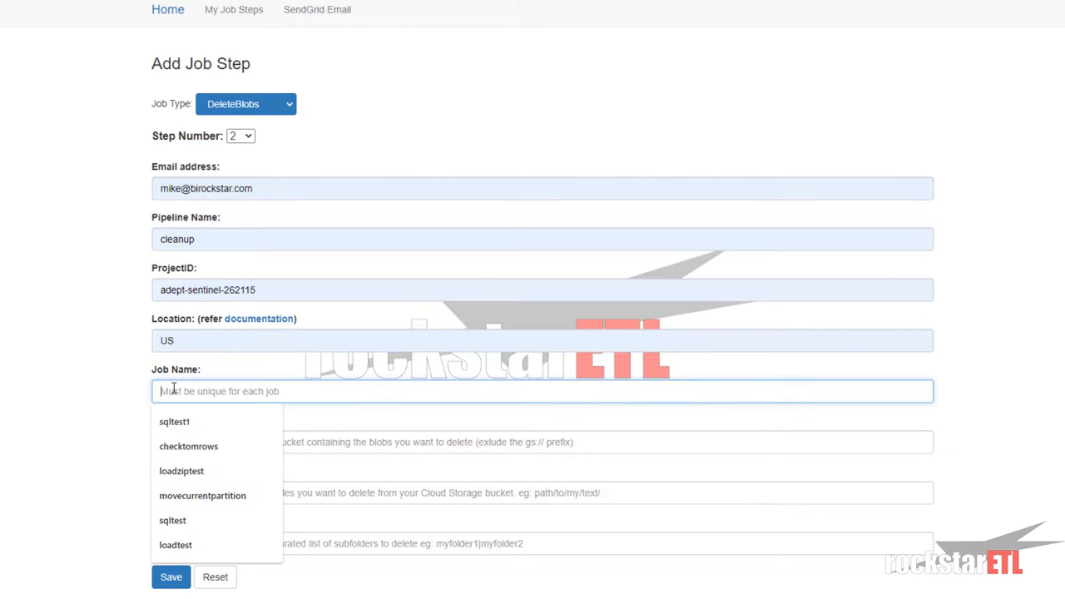
pyautogui.write('clear')
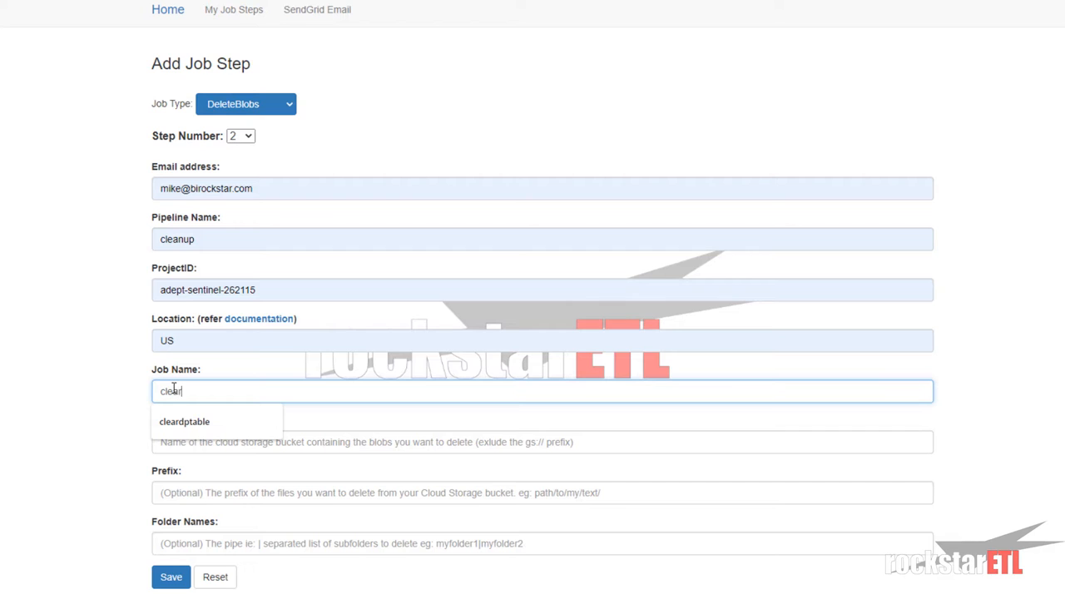
pyautogui.write('staging')
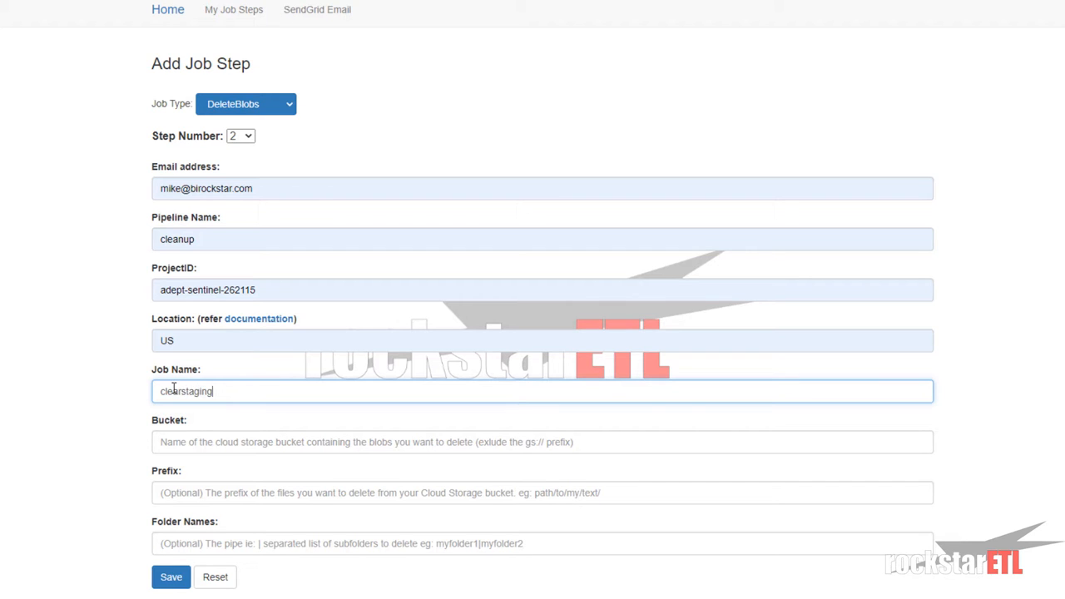
pyautogui.write('bucket')
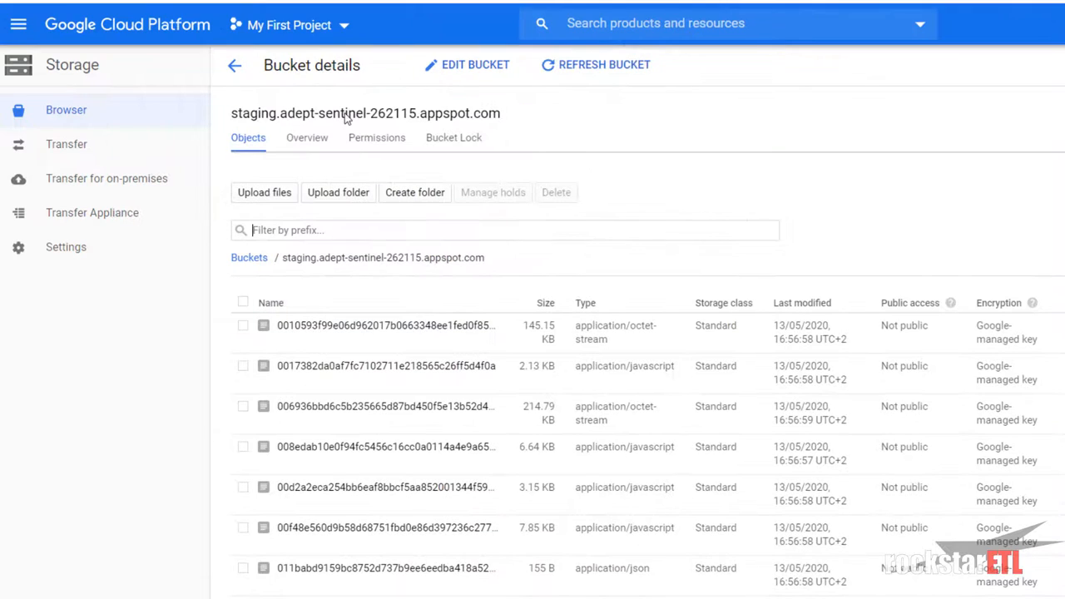
# Switch to Google Cloud Storage, filter the staging bucket by the prefix WWI, and open the WWI_data folder
pyautogui.click(372, 237)
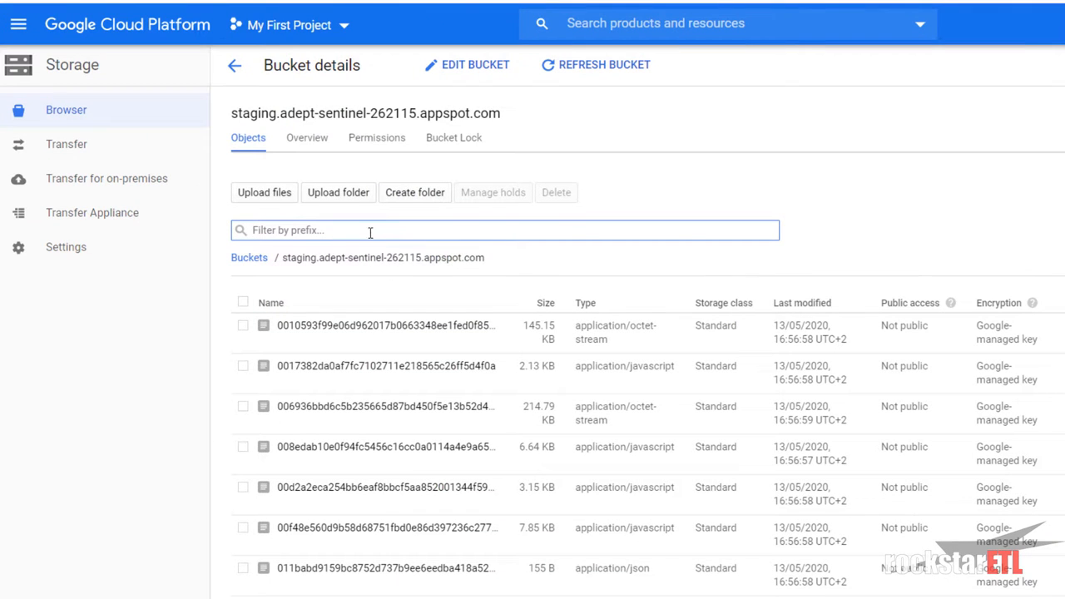
pyautogui.write('WWI')
pyautogui.click(305, 329)
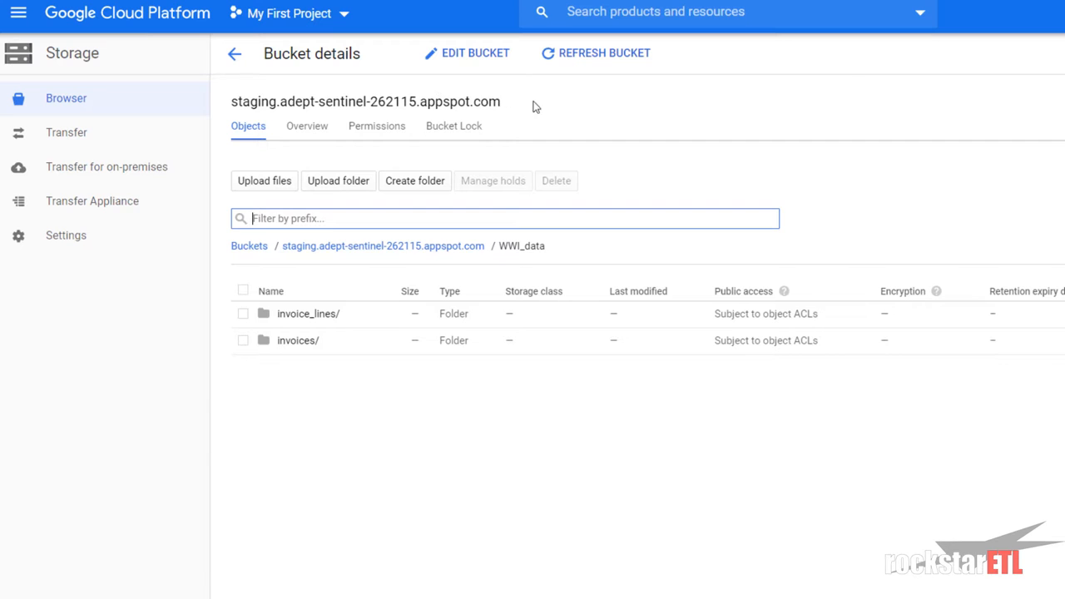
# Copy the staging bucket's name into the rockstarETL job step's Bucket field as staging.adept-sentinel-262115.appspot.com
pyautogui.moveTo(535, 105); pyautogui.dragTo(231, 101)
pyautogui.hotkey('ctrl', 'c')
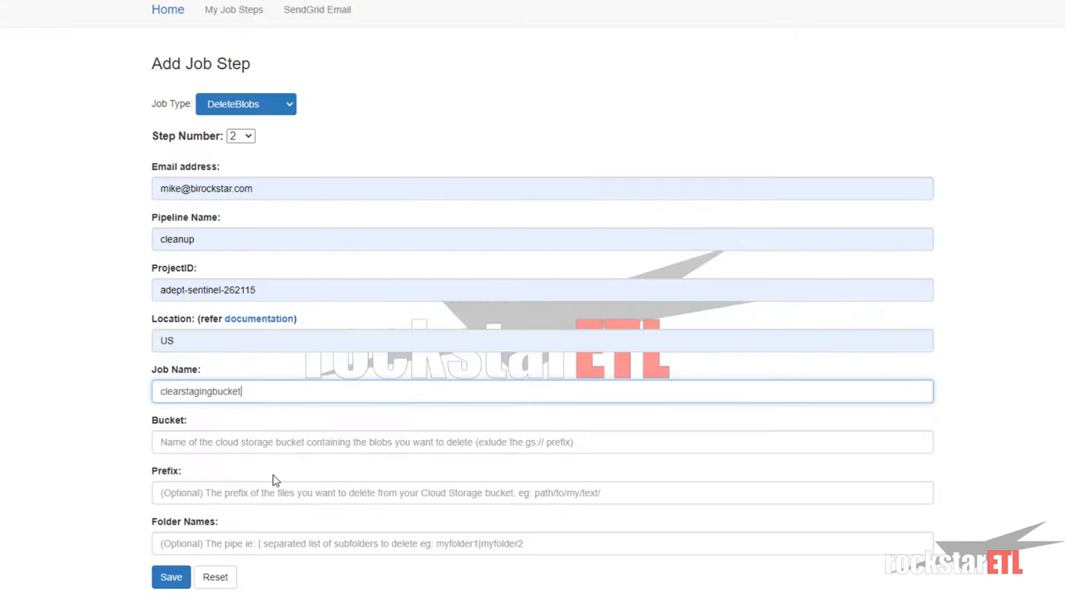
pyautogui.click(254, 442)
pyautogui.hotkey('ctrl', 'v')
# Set the job step's prefix to WWI_data/, copying the folder name from Google Cloud Storage and adding the trailing slash
pyautogui.click(258, 491)
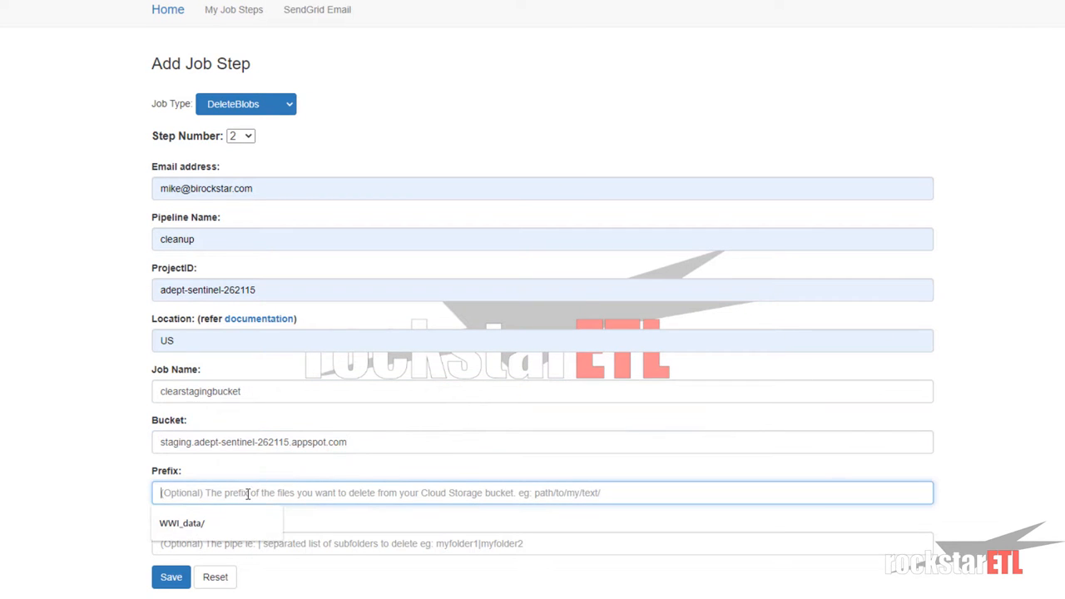
pyautogui.click(79, 491)
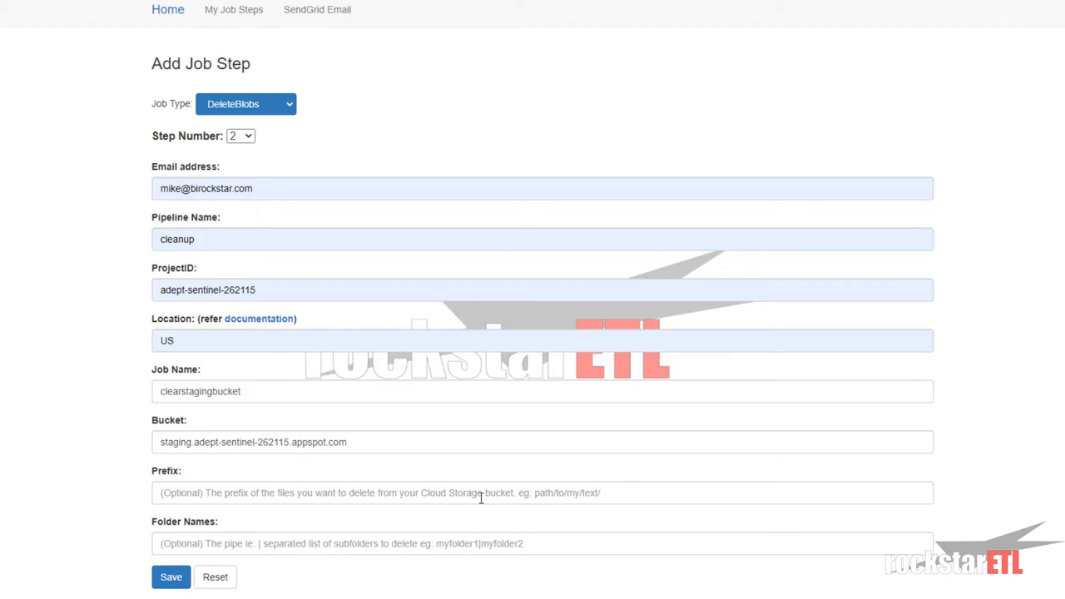
pyautogui.click(234, 1)
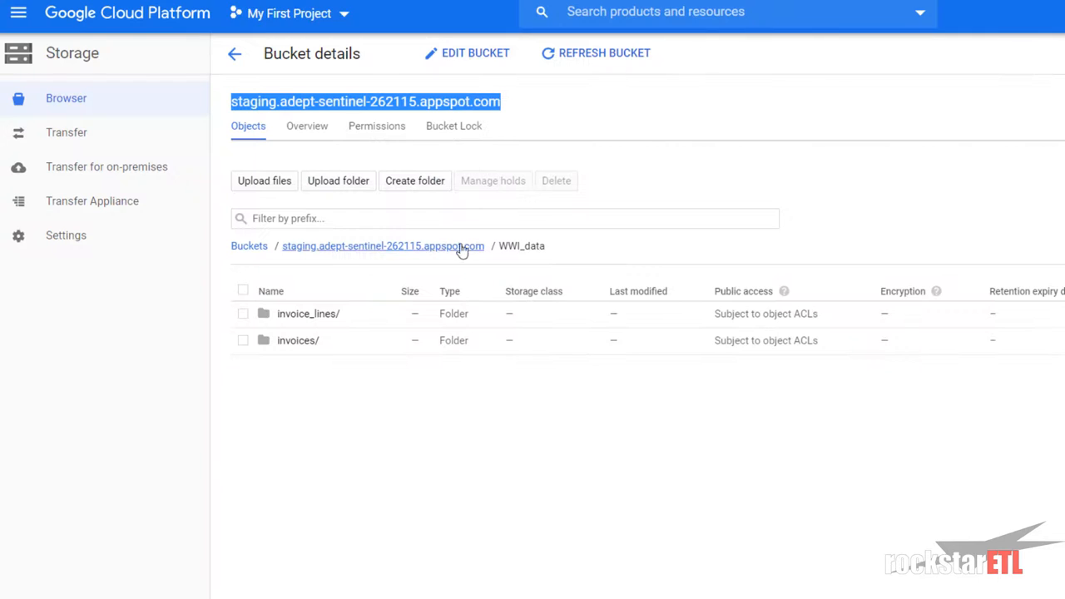
pyautogui.moveTo(550, 253); pyautogui.dragTo(498, 247)
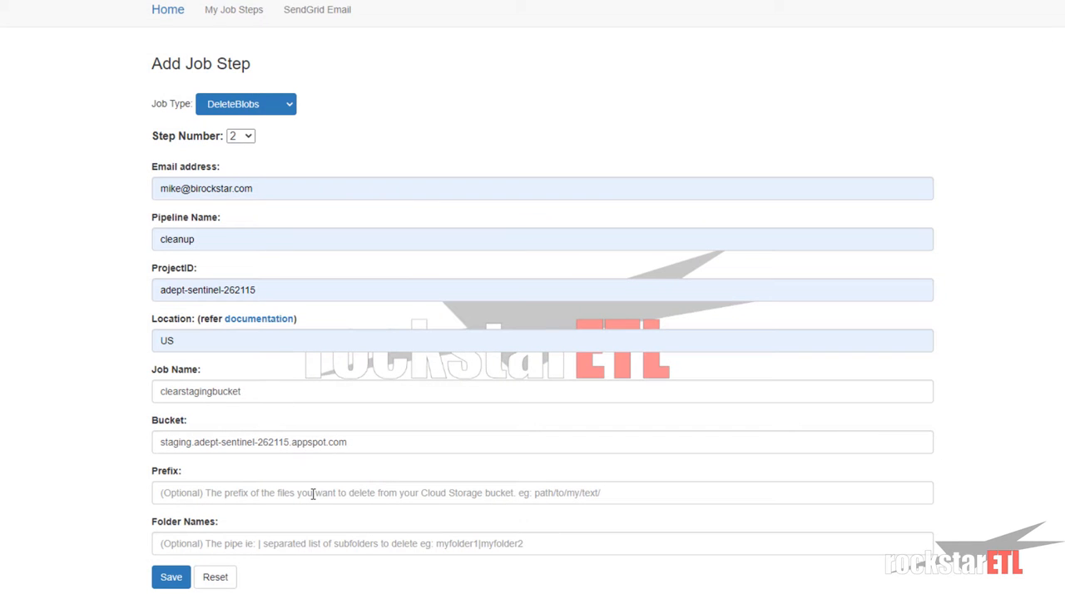
pyautogui.click(549, 510)
pyautogui.hotkey('ctrl', 'v')
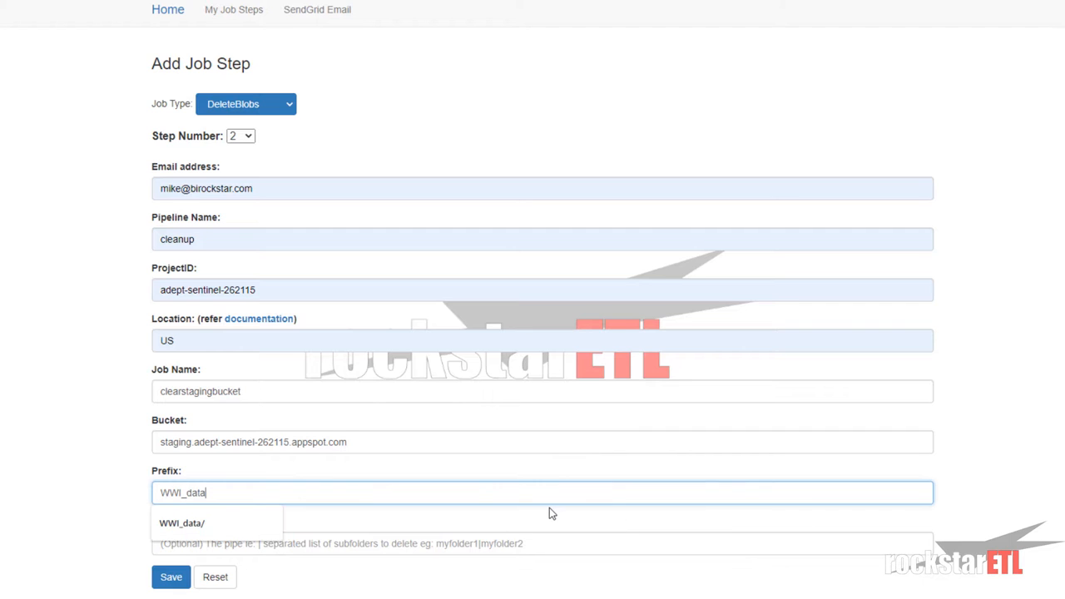
pyautogui.write('/')
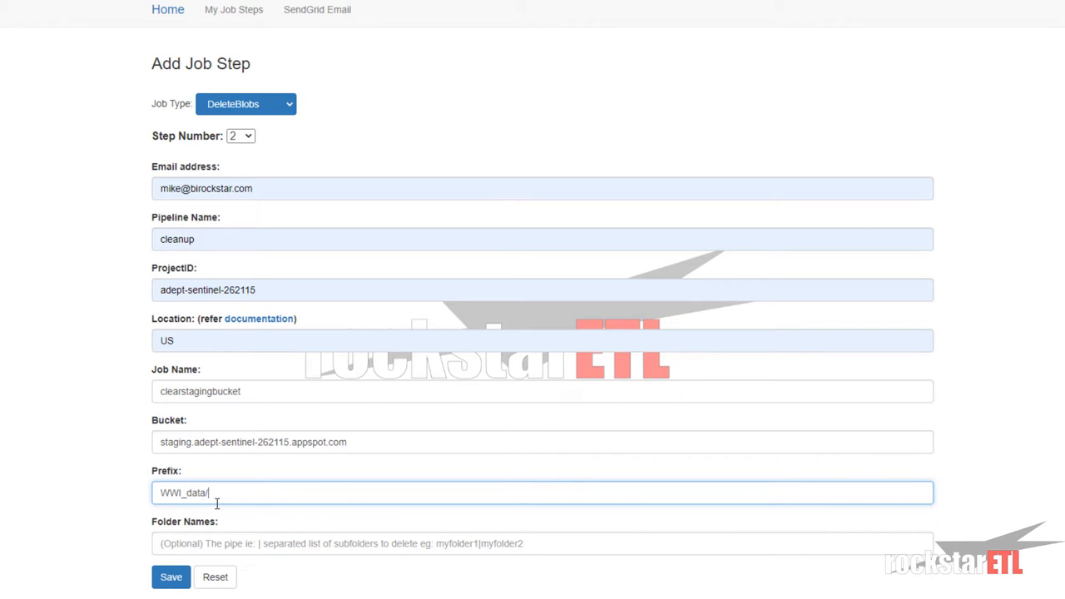
pyautogui.click(67, 521)
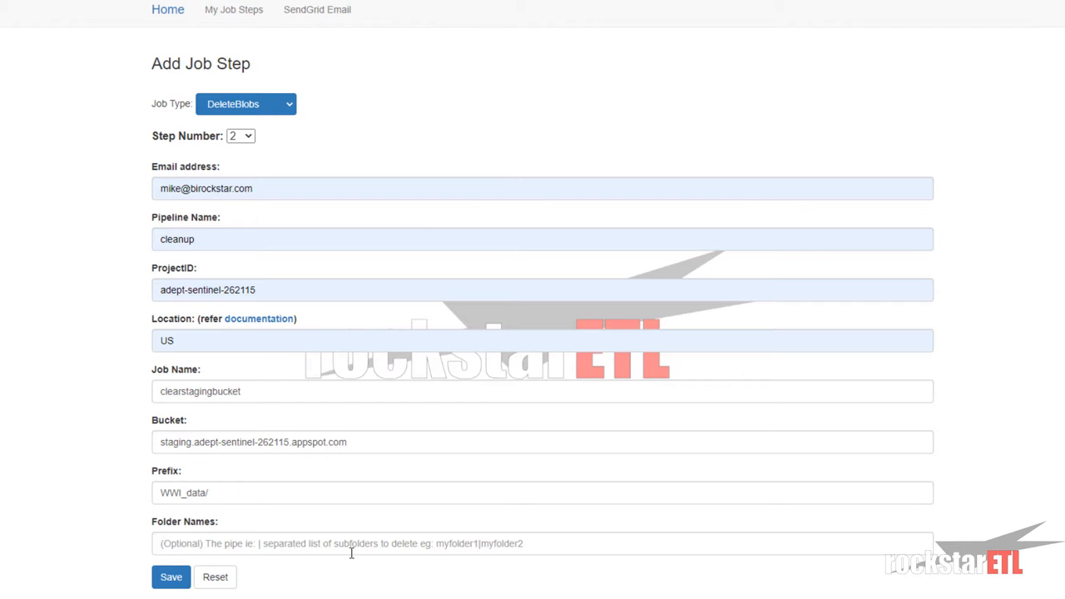
# Set the subfolders for deletion to invoices|invoice_lines in the Folder Names field
pyautogui.click(392, 544)
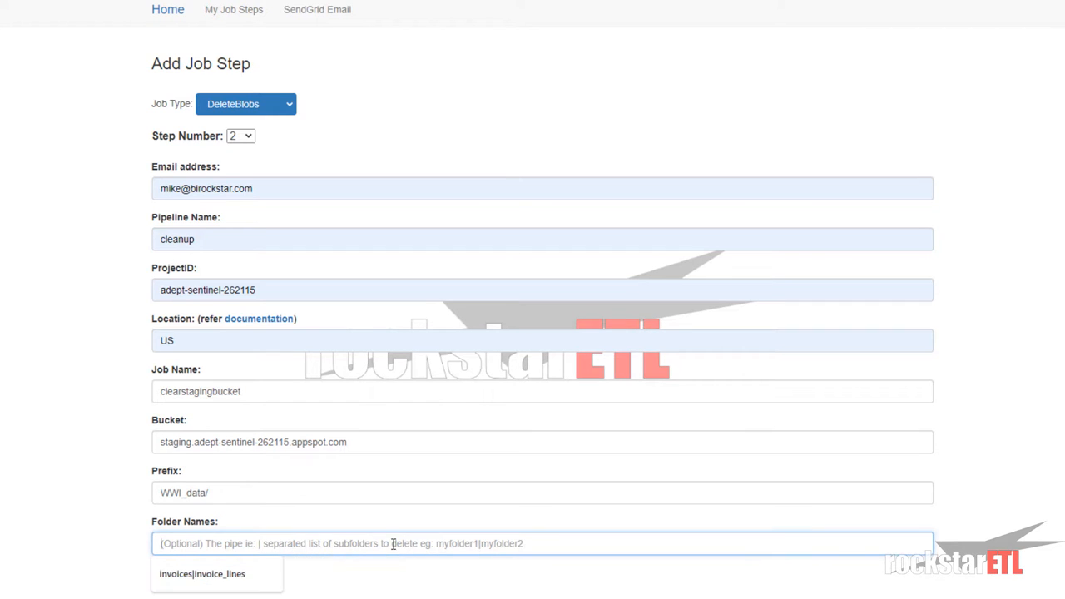
pyautogui.click(123, 520)
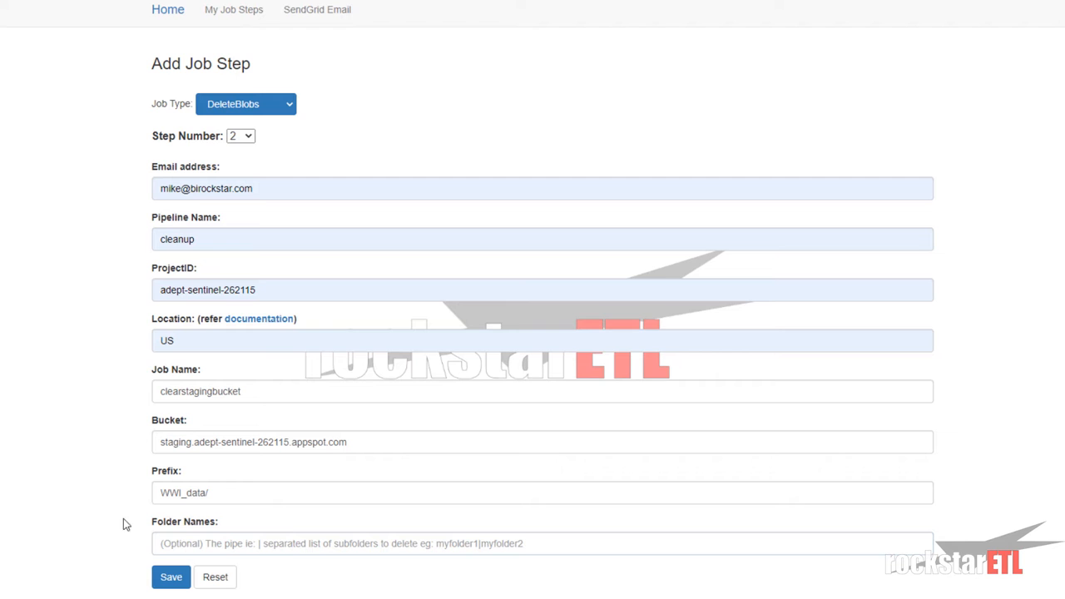
pyautogui.click(219, 545)
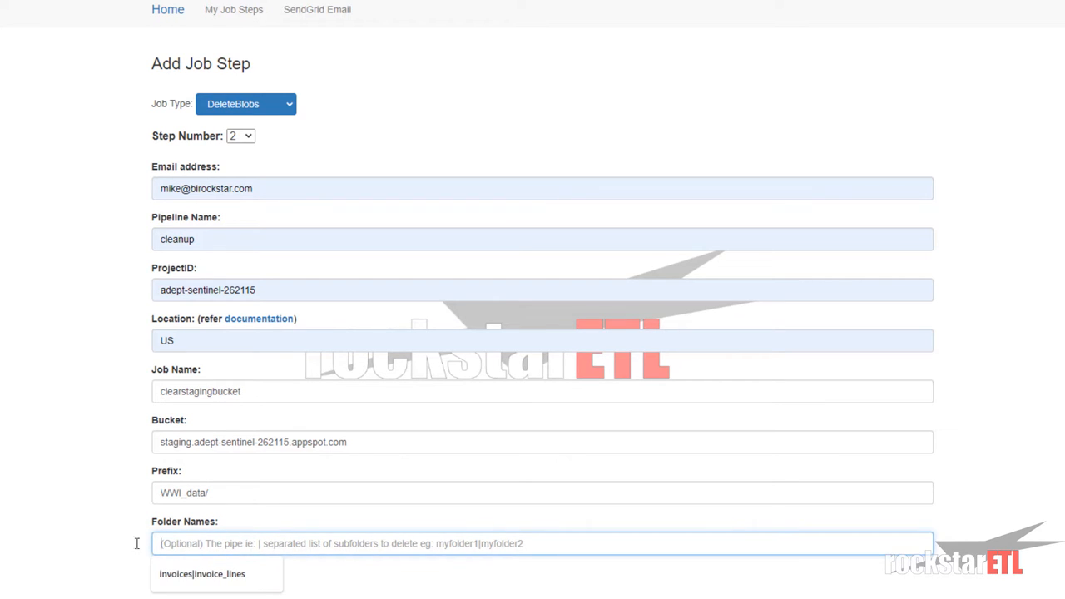
pyautogui.click(83, 542)
pyautogui.click(216, 545)
pyautogui.click(214, 575)
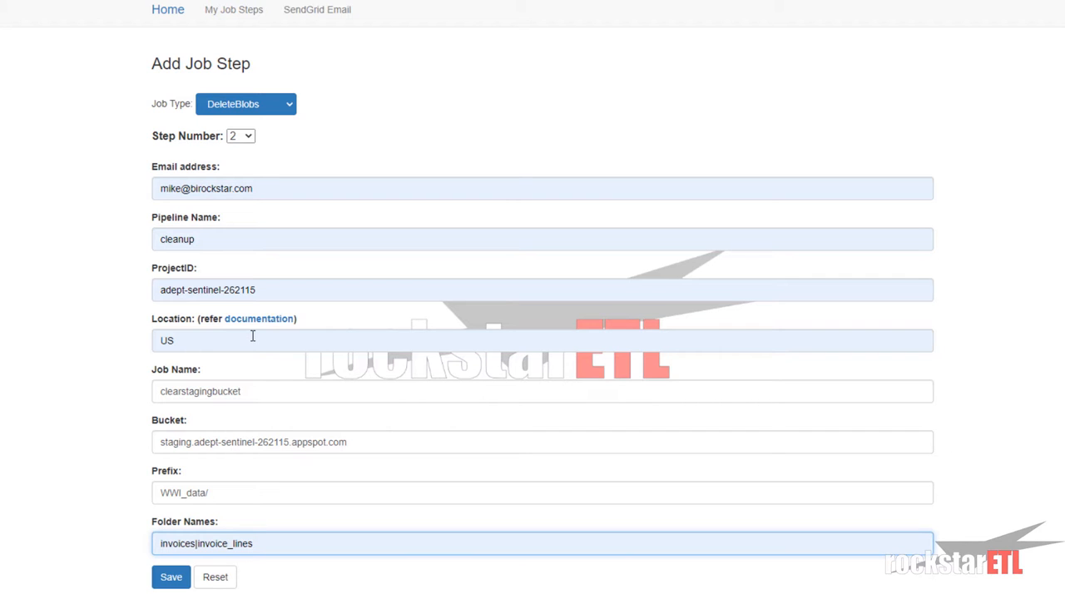
# Correct the Bucket entry's format, keeping staging.adept-sentinel-262115.appspot.com, and save the clearstagingbucket job step
pyautogui.click(175, 577)
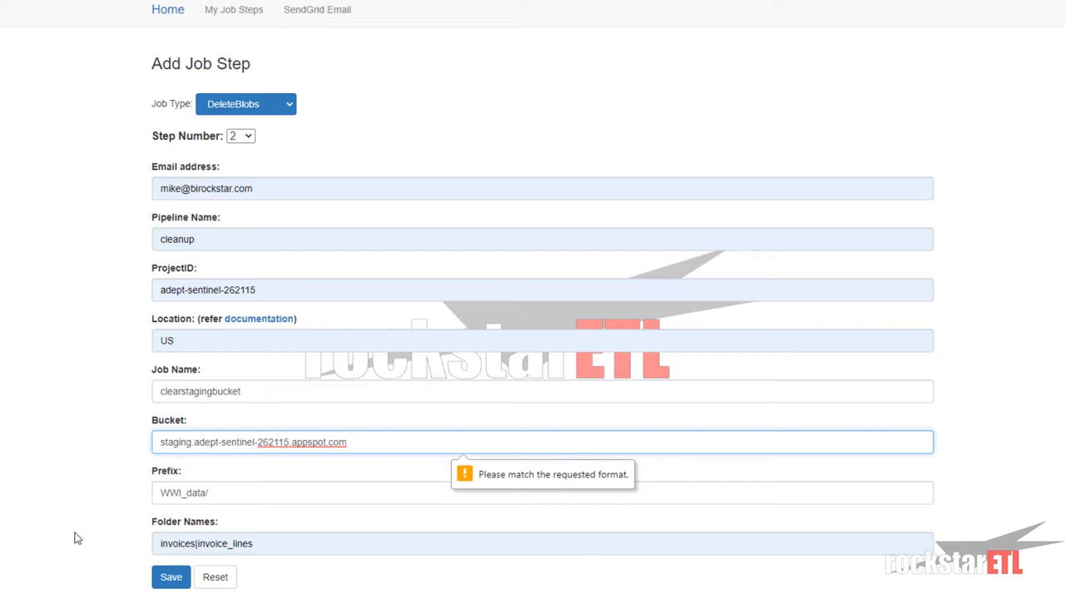
pyautogui.press('ctrl')
pyautogui.click(166, 443)
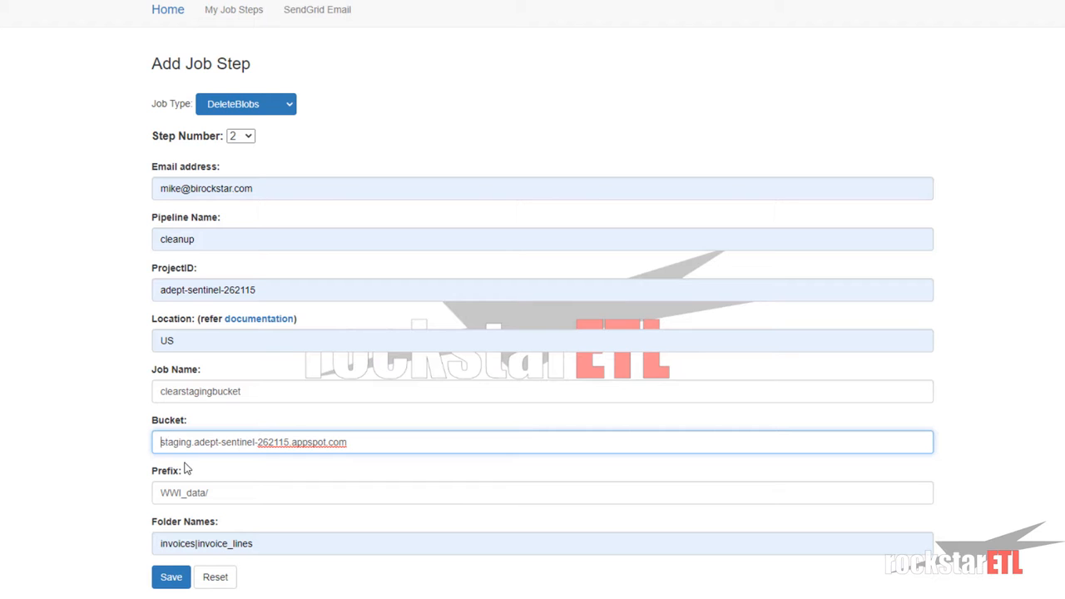
pyautogui.click(172, 581)
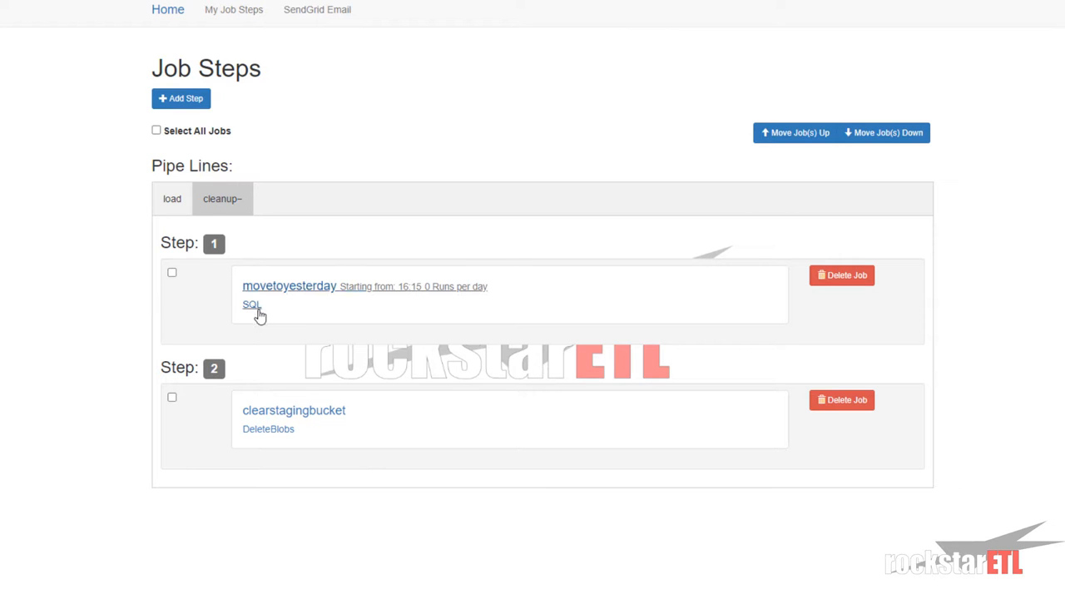
# Compare the job steps and start times of the load and cleanup pipelines
pyautogui.click(160, 206)
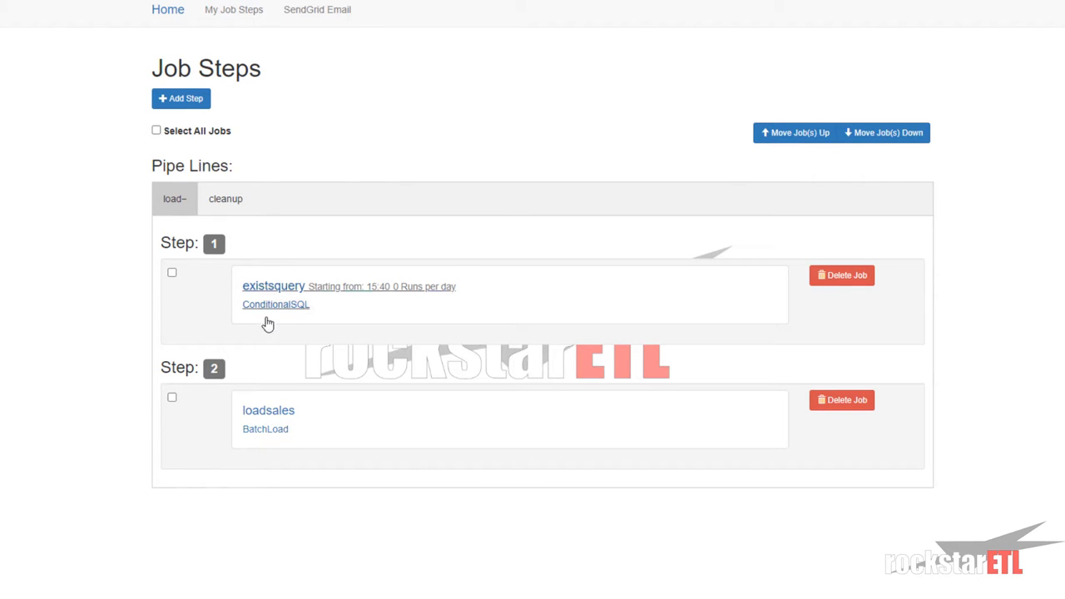
pyautogui.click(240, 208)
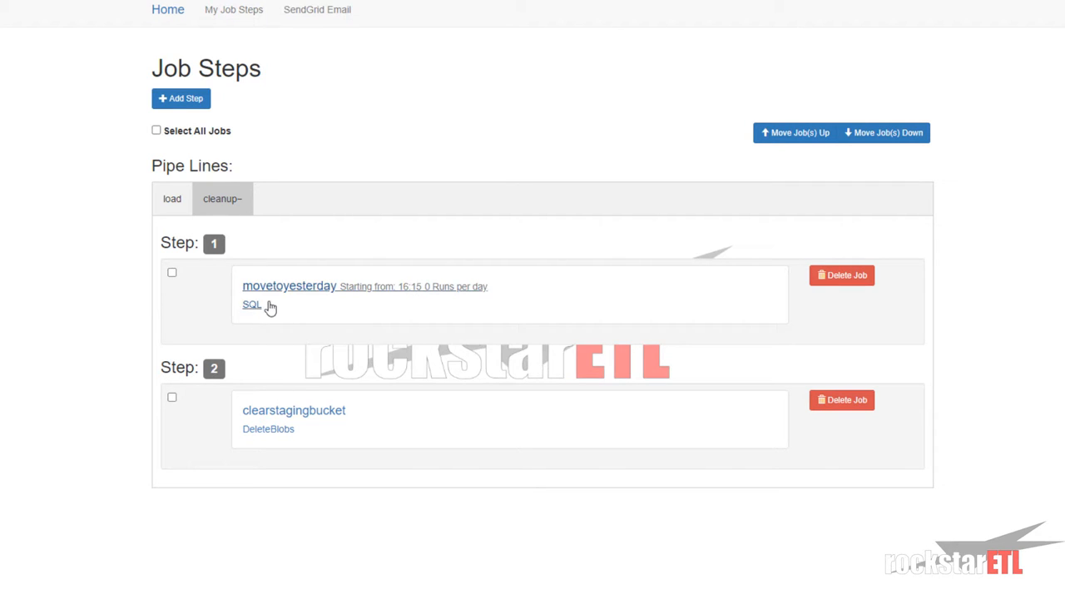
pyautogui.click(165, 206)
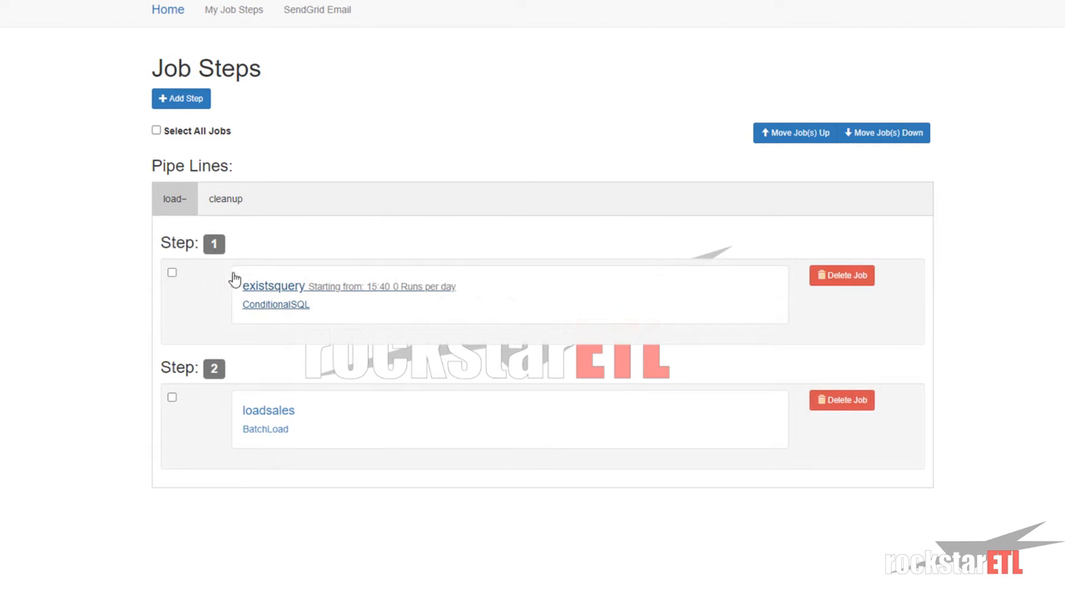
pyautogui.click(230, 209)
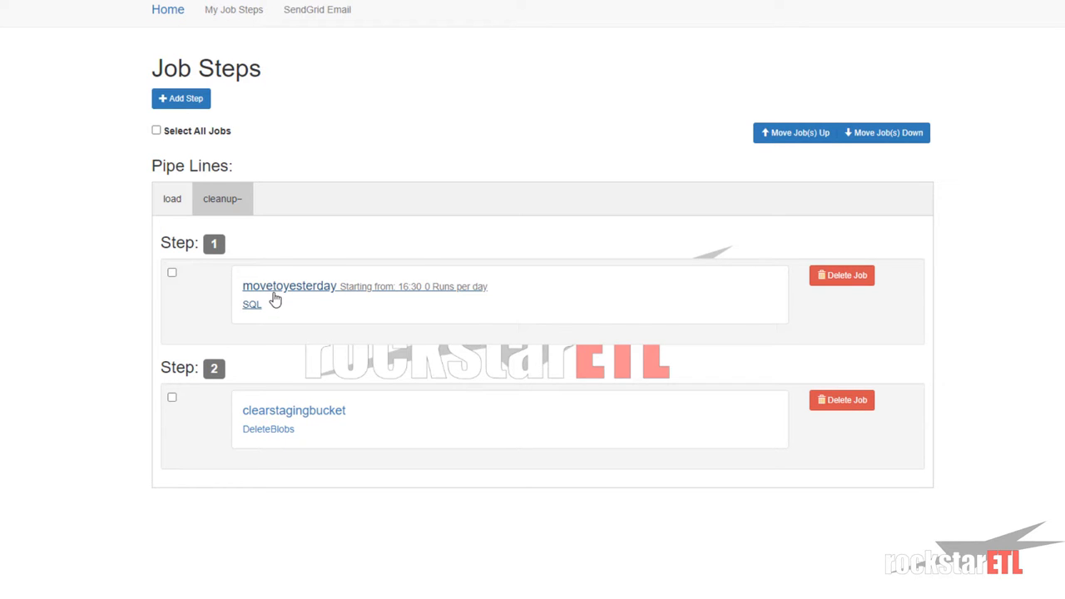
pyautogui.click(274, 300)
pyautogui.click(250, 139)
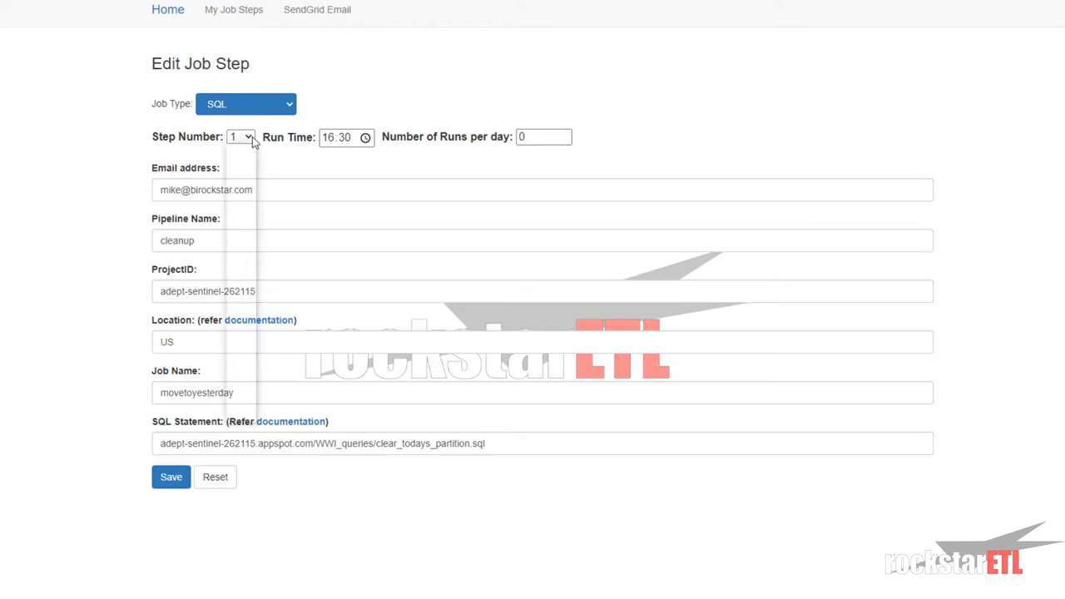
pyautogui.click(238, 167)
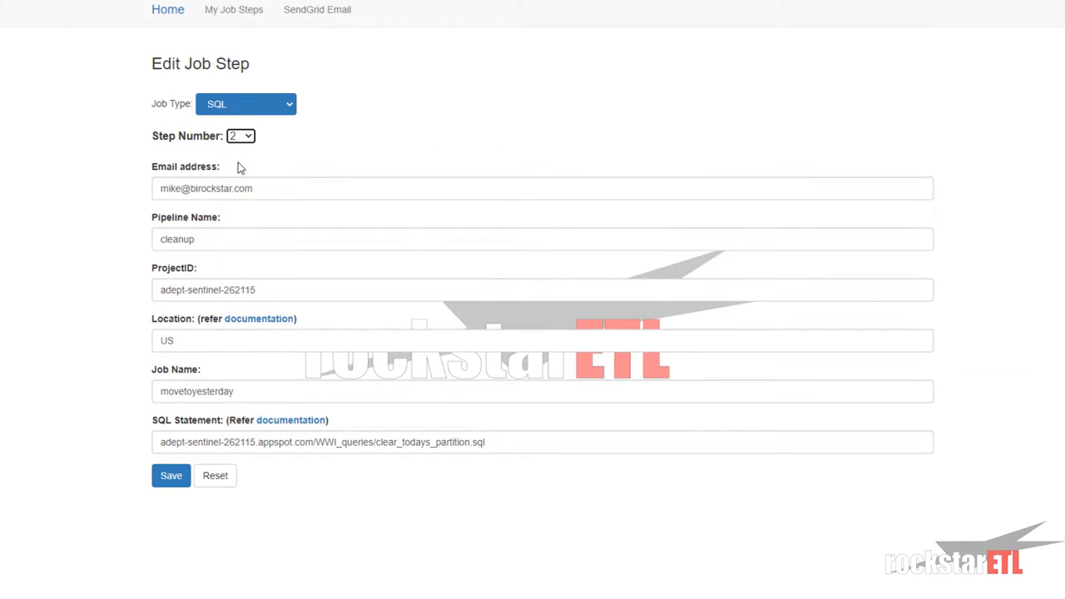
pyautogui.click(252, 141)
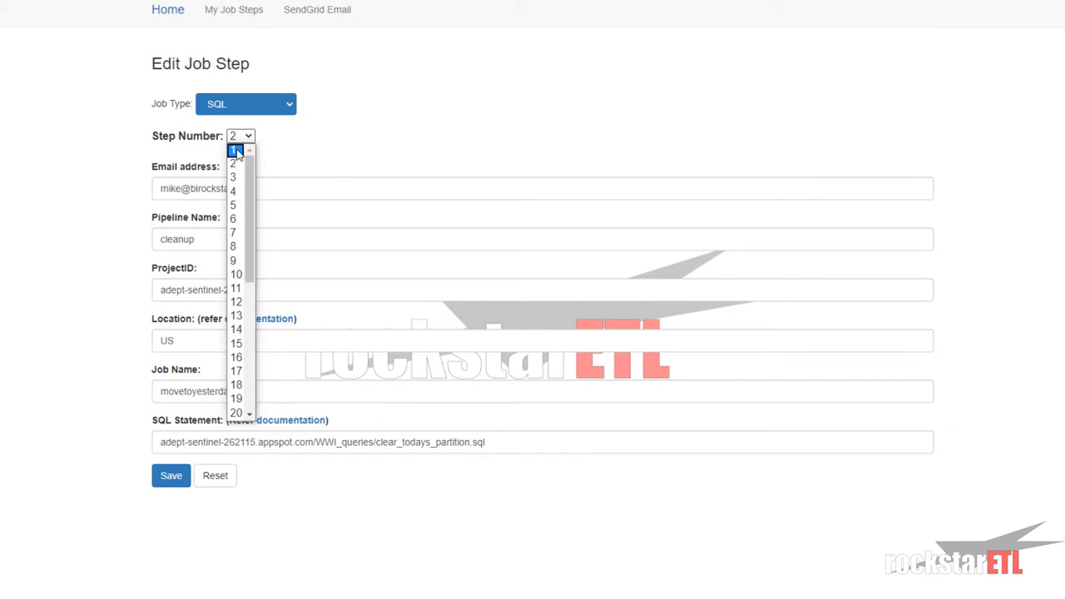
pyautogui.click(233, 149)
pyautogui.click(233, 12)
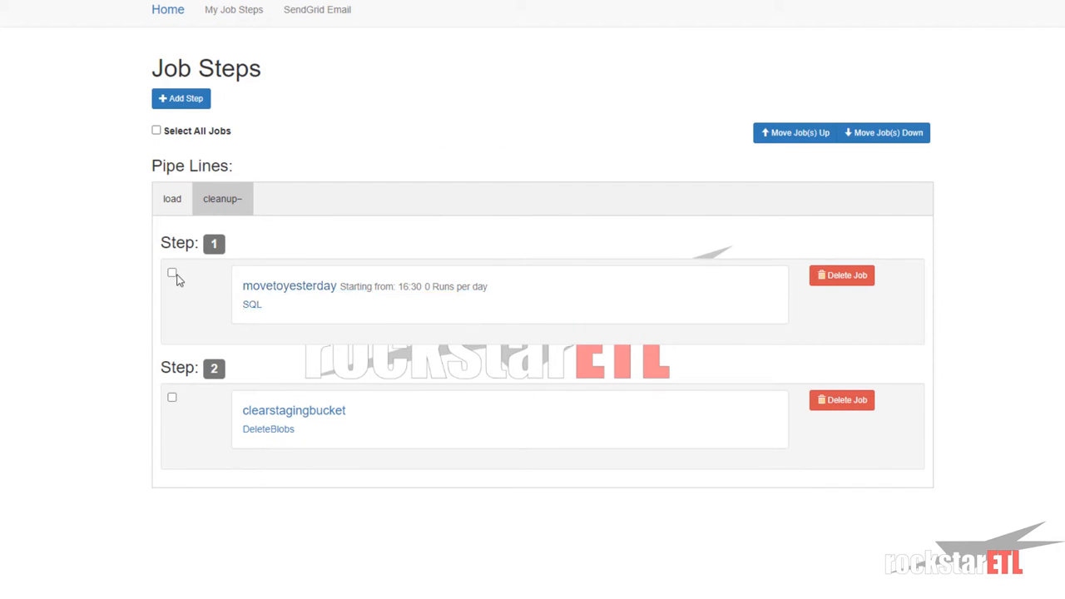
# Reorder the cleanup pipeline by moving movetoyesterday down to step 2 and clearstagingbucket up to step 1
pyautogui.click(172, 275)
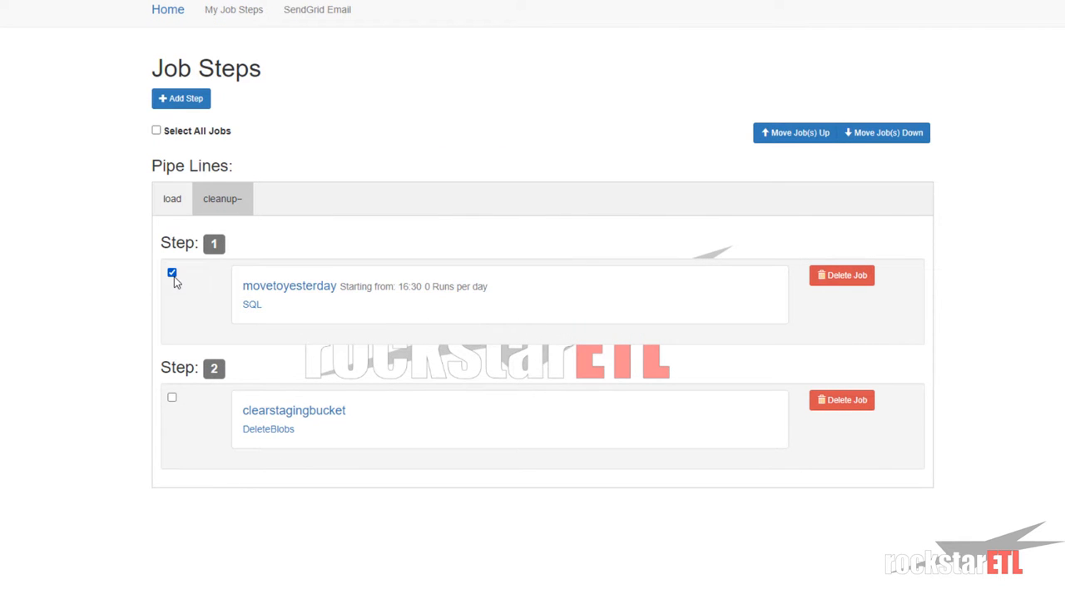
pyautogui.click(900, 142)
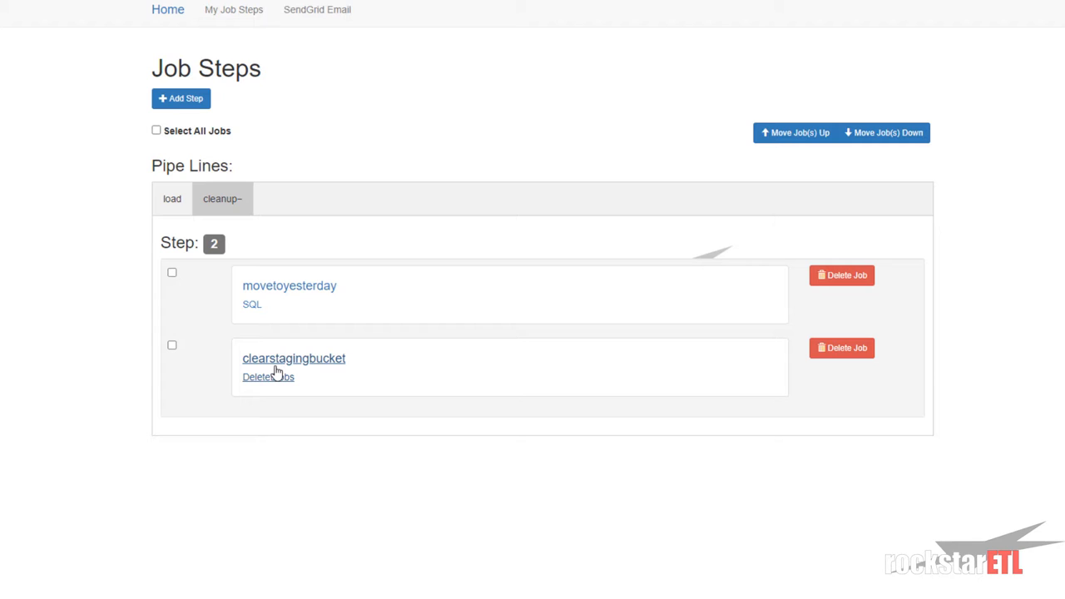
pyautogui.click(172, 346)
pyautogui.click(801, 140)
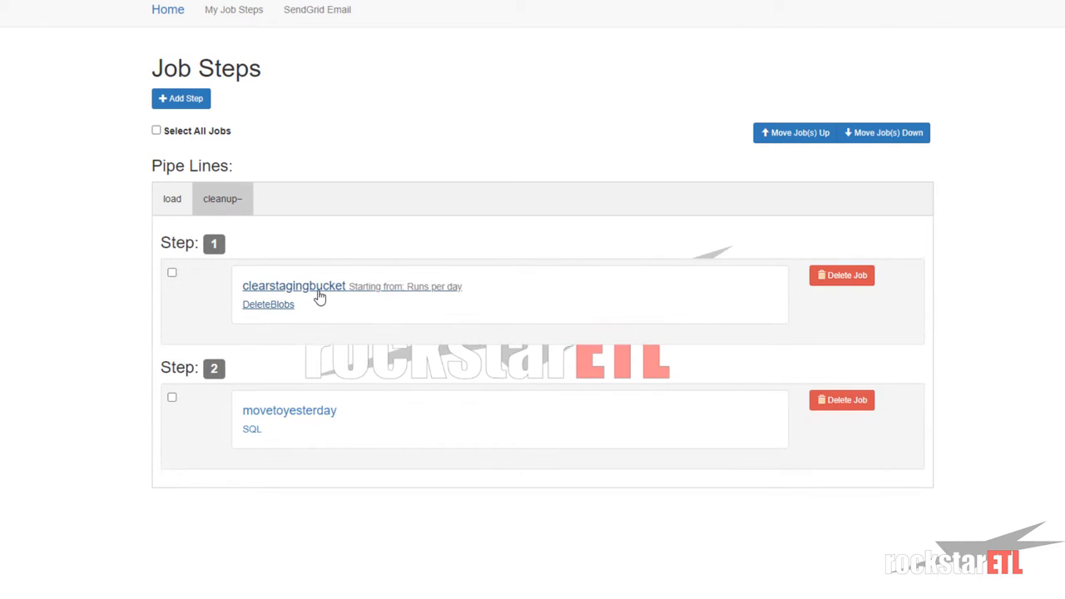
# Schedule the clearstagingbucket job with a run time of 16:30 and 96 runs per day, and save it
pyautogui.click(307, 294)
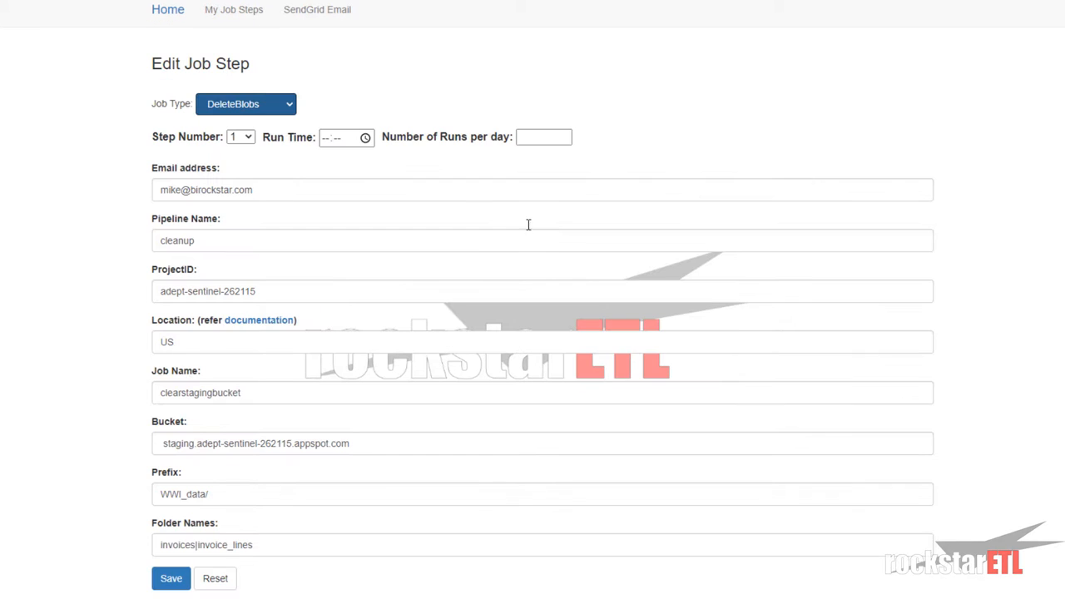
pyautogui.click(324, 142)
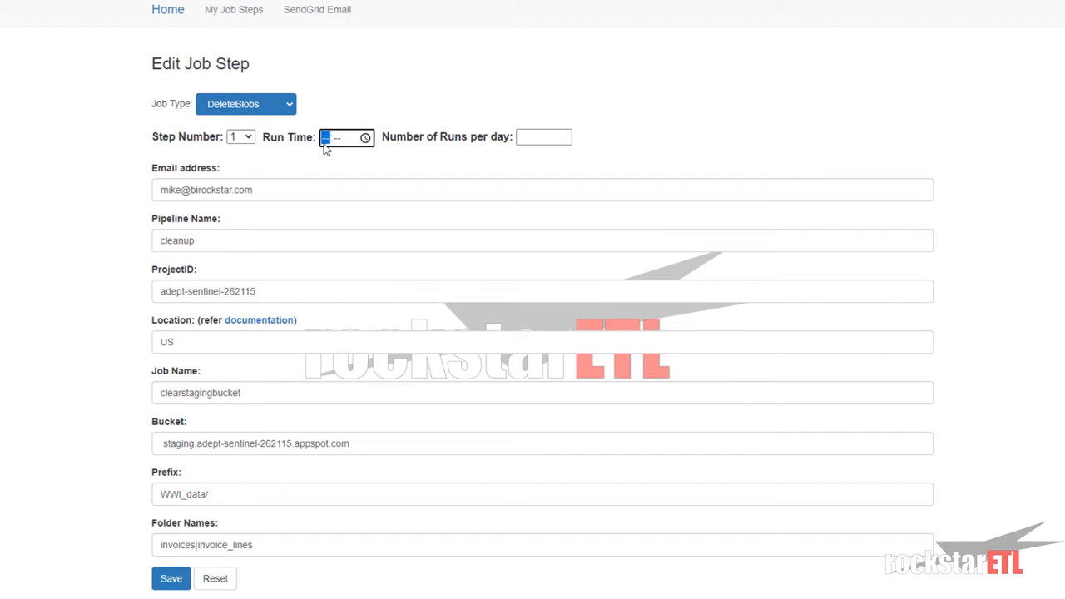
pyautogui.write('16:30')
pyautogui.click(523, 138)
pyautogui.write('96')
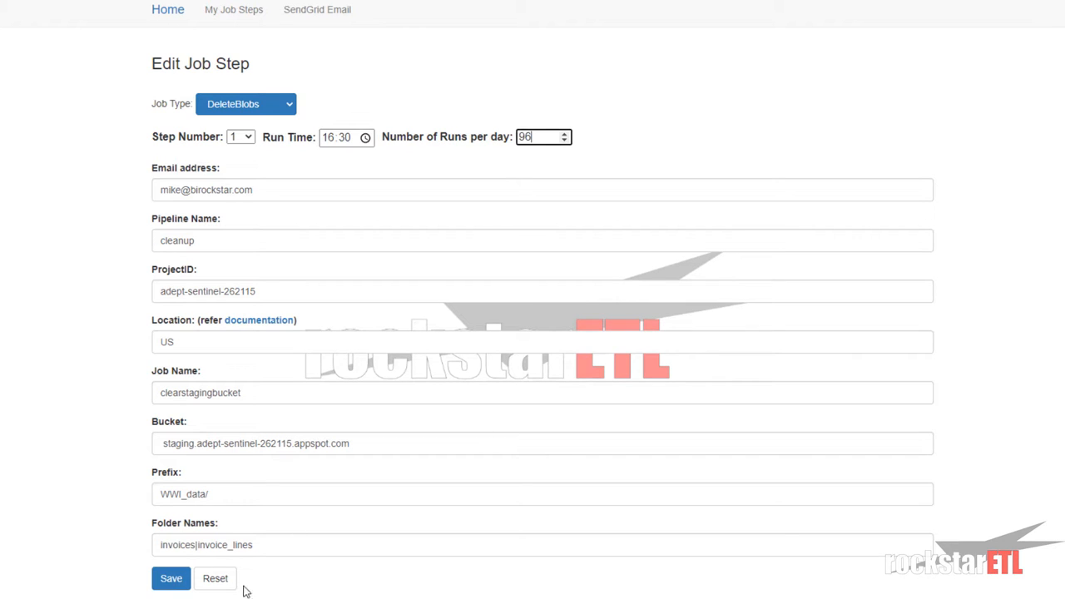
pyautogui.click(169, 580)
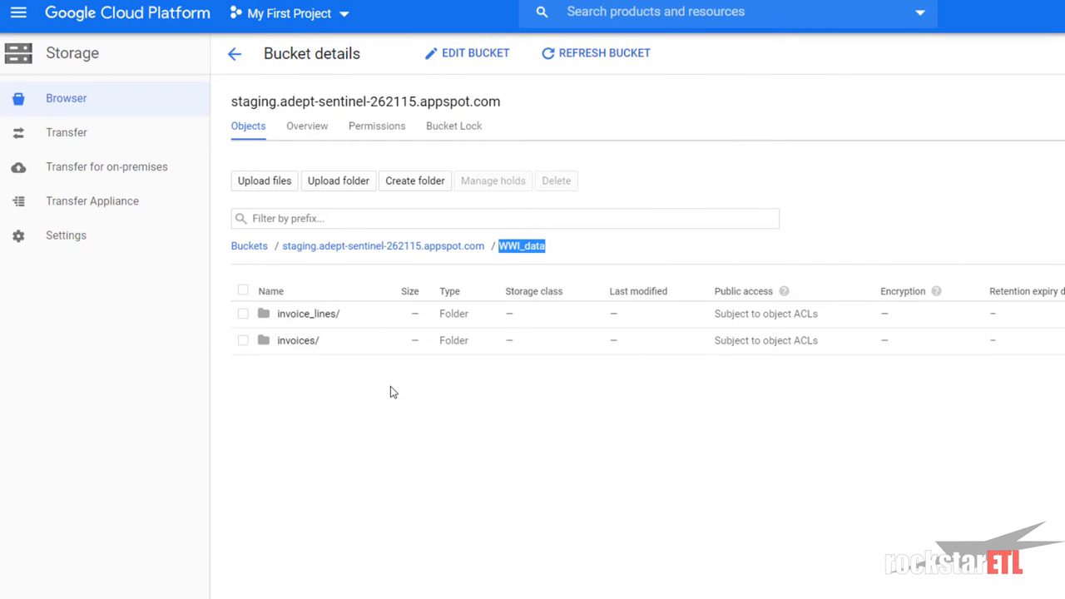
# Switch to Google Cloud Storage and inspect the contents of the invoice_lines and invoices folders inside WWI_data
pyautogui.click(317, 357)
pyautogui.click(313, 321)
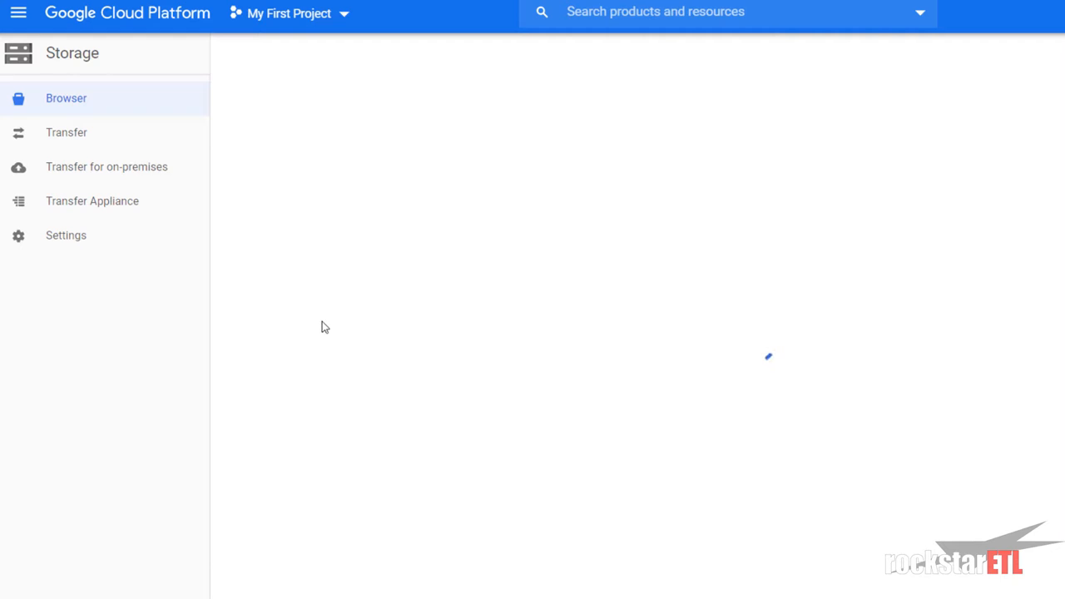
pyautogui.click(523, 246)
pyautogui.click(297, 341)
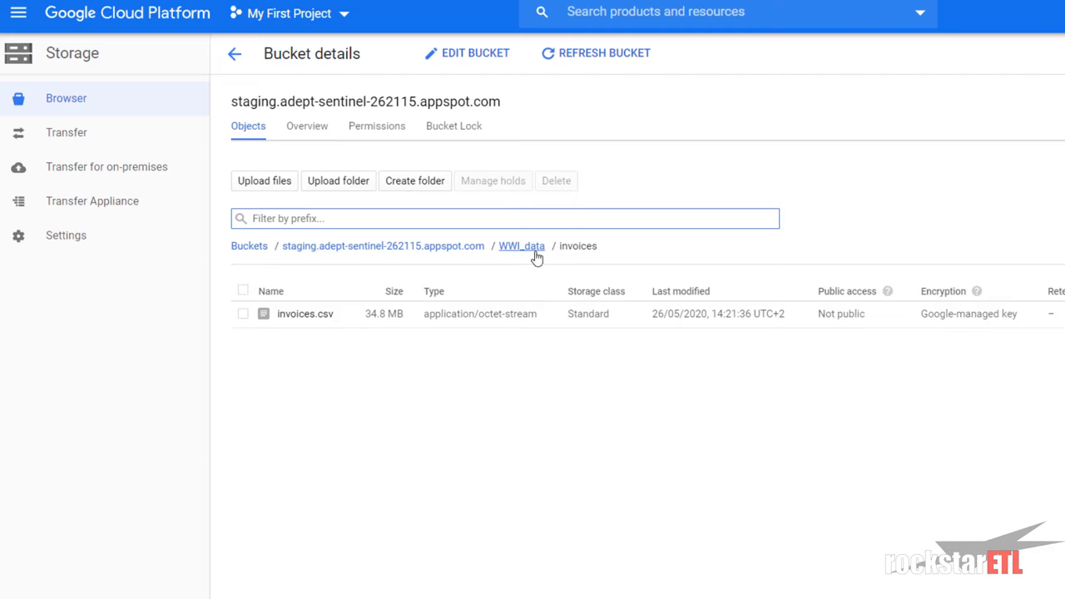
pyautogui.click(535, 253)
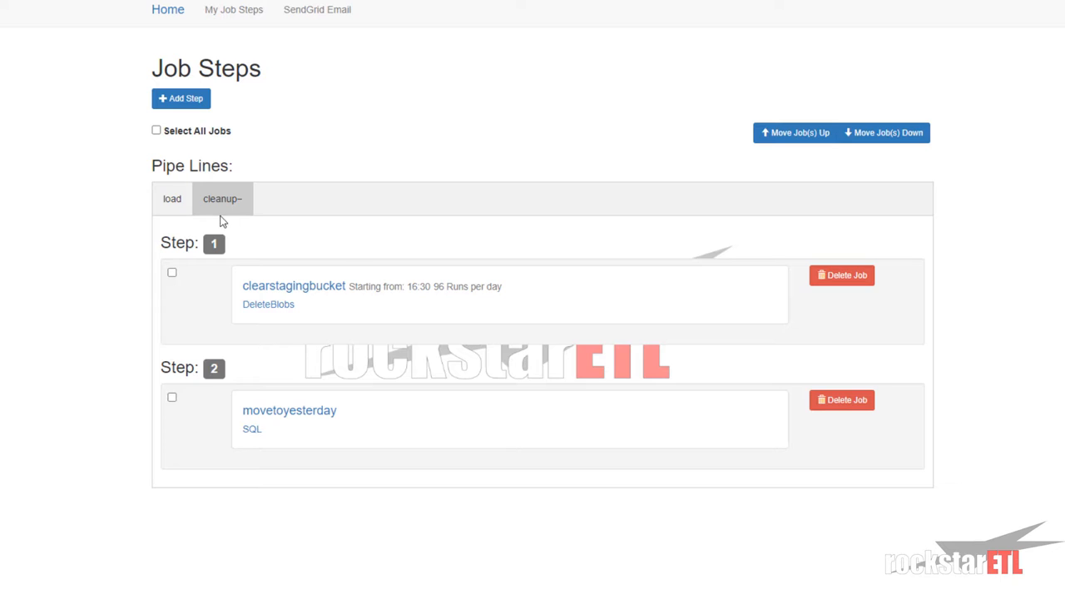
# Check the load pipeline in rockstarETL, and read the job name, type and pipeline in the clearstagingbucket notification in Mail
pyautogui.click(174, 205)
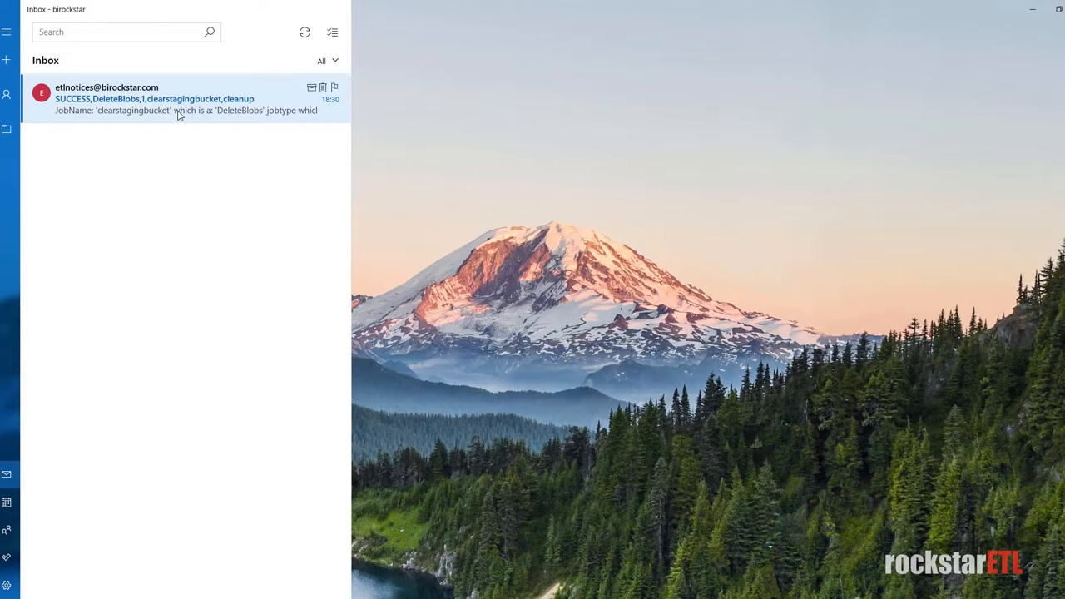
pyautogui.click(181, 116)
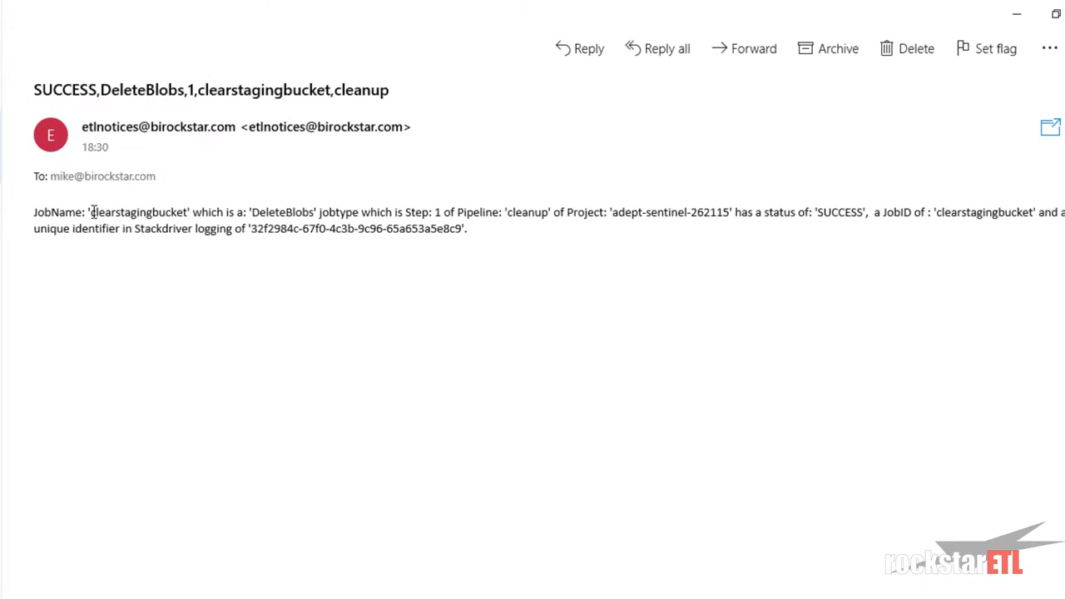
pyautogui.moveTo(89, 212); pyautogui.dragTo(177, 212)
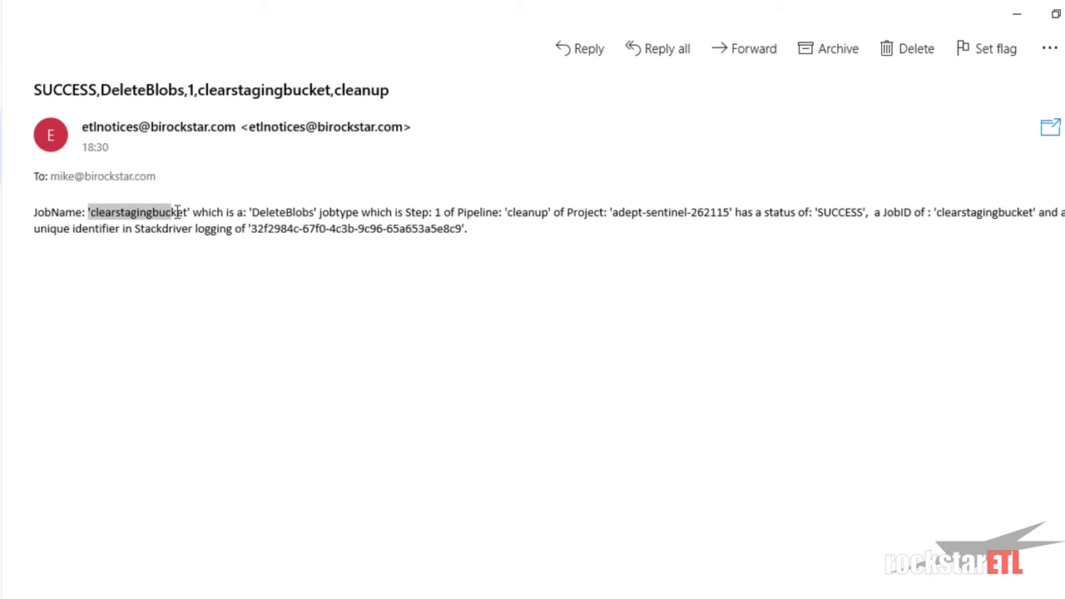
pyautogui.doubleClick(304, 214)
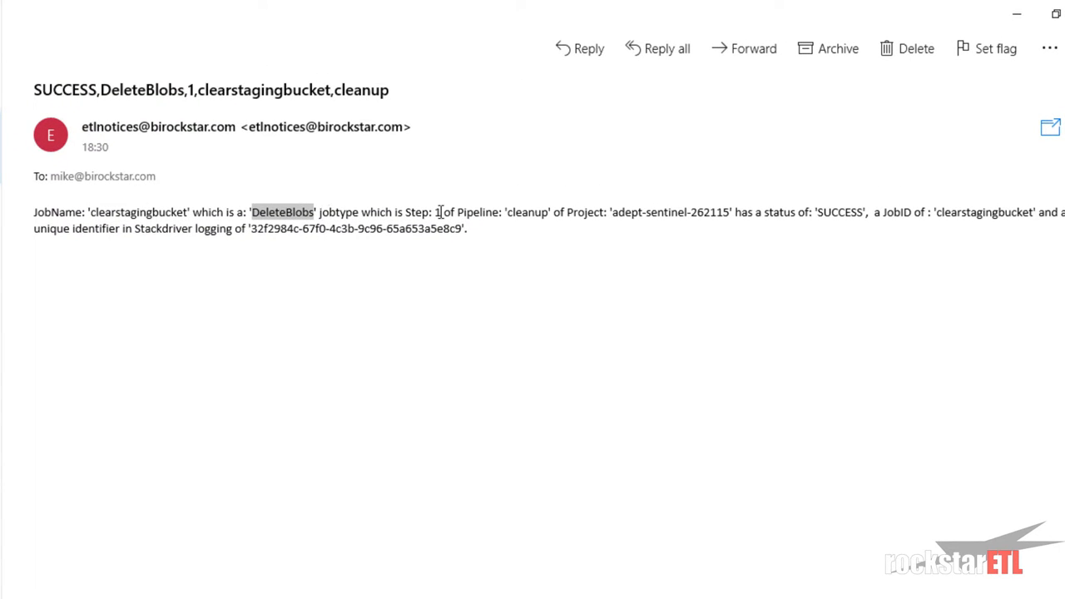
pyautogui.moveTo(517, 213); pyautogui.dragTo(608, 214)
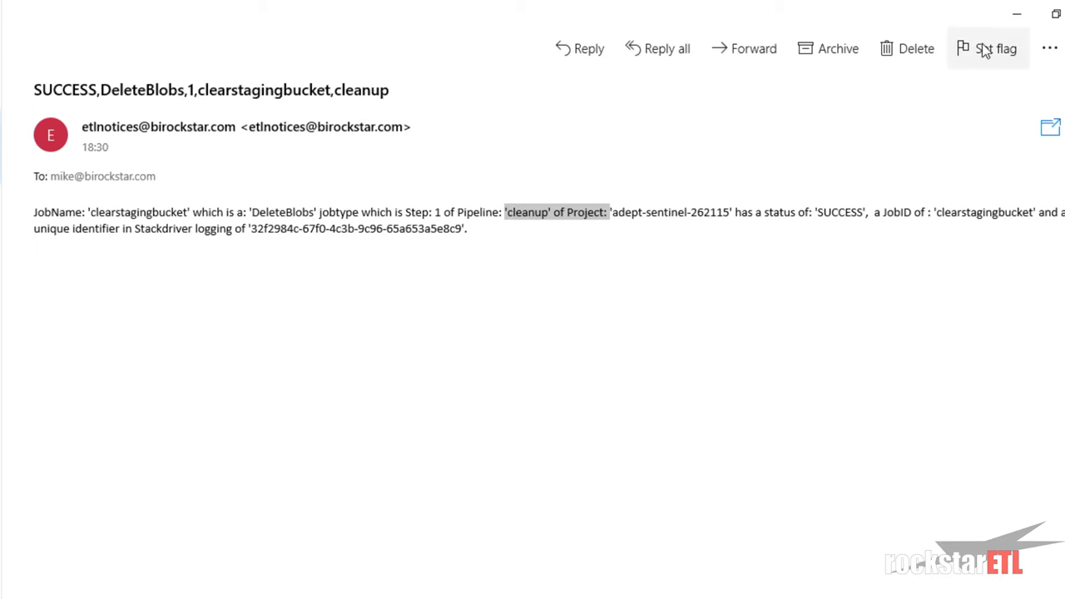
pyautogui.click(1016, 14)
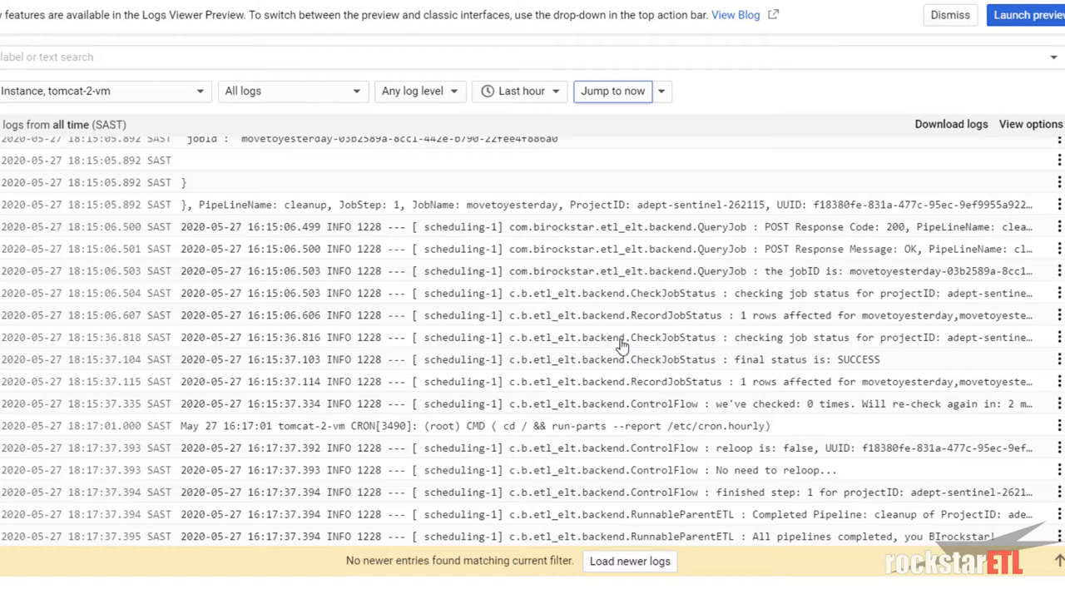
# Switch to the Google Cloud logs and examine the latest DeleteBlobs entries for queueing, rerun status, folder count and target directory
pyautogui.click(612, 91)
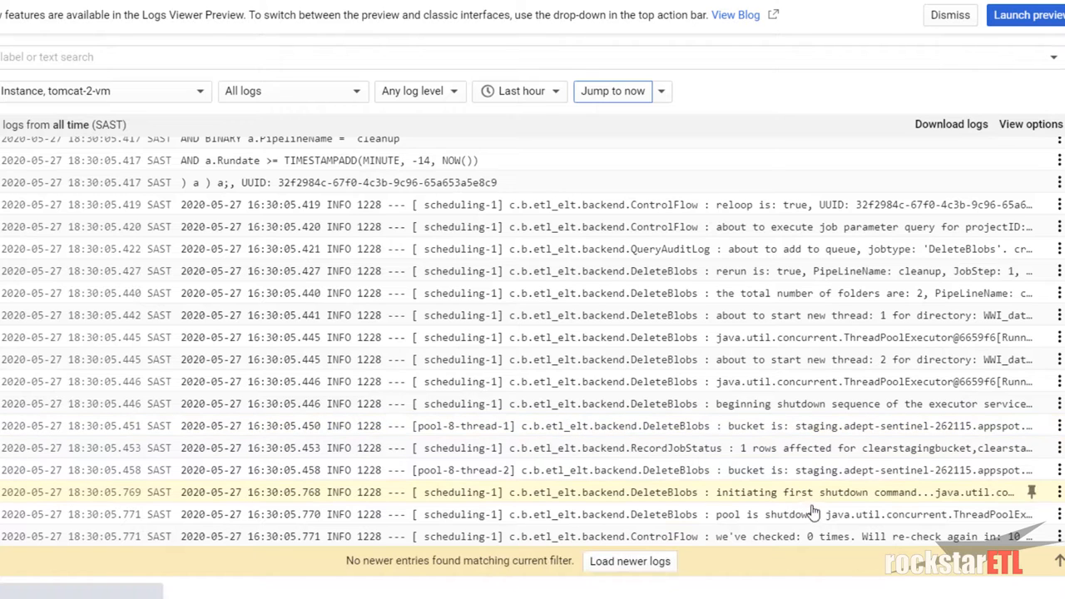
pyautogui.click(781, 251)
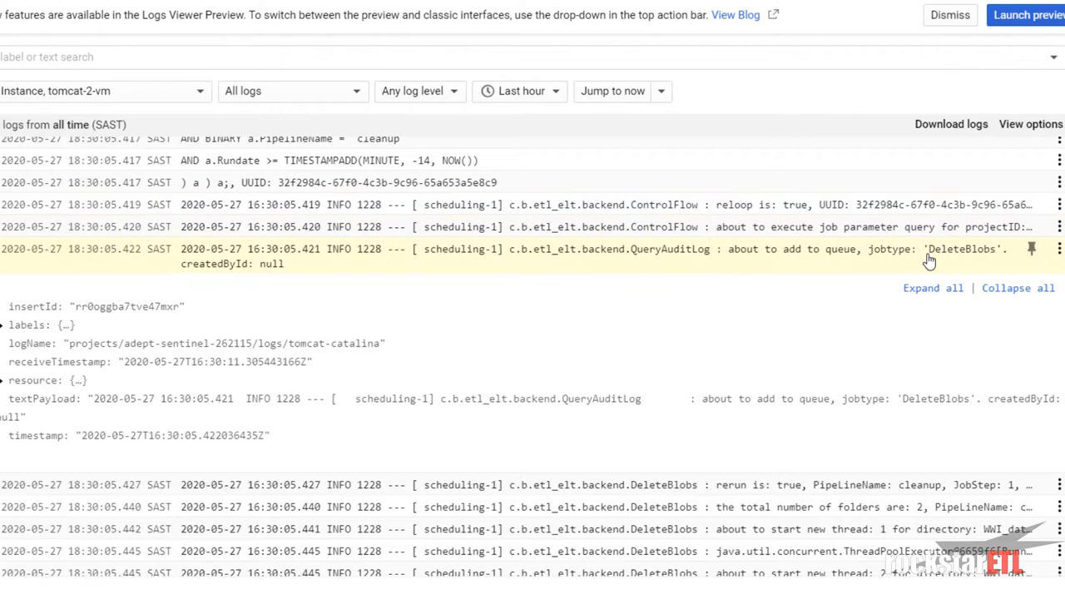
pyautogui.click(862, 252)
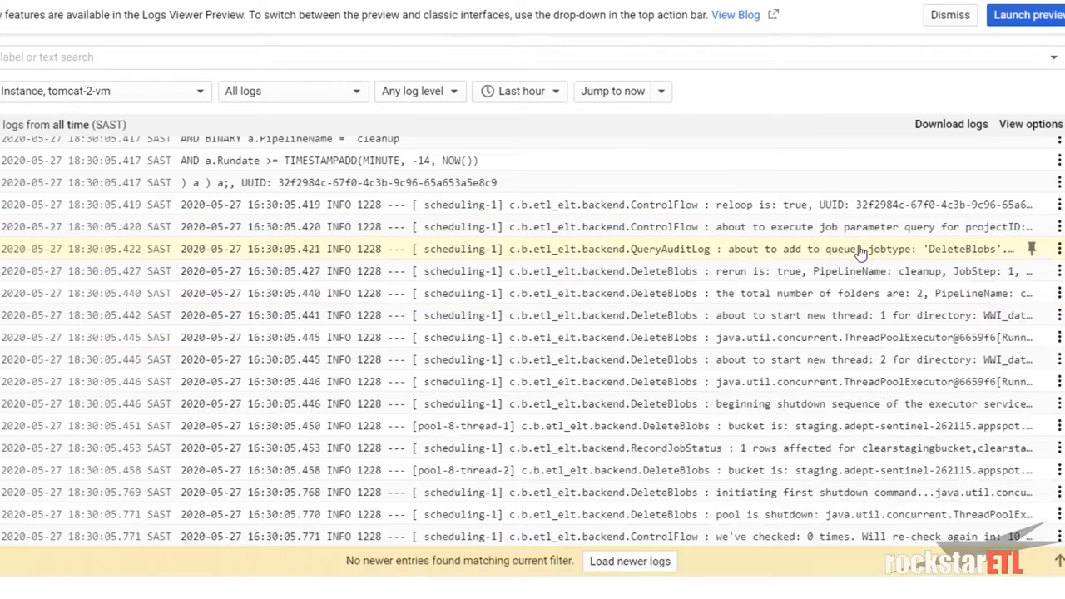
pyautogui.click(859, 274)
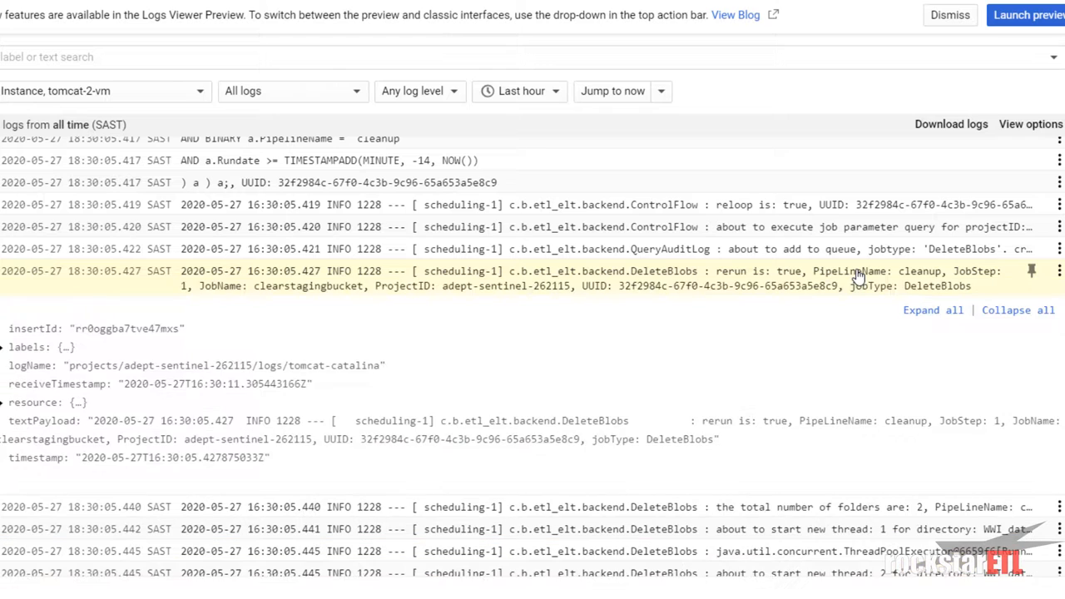
pyautogui.click(859, 277)
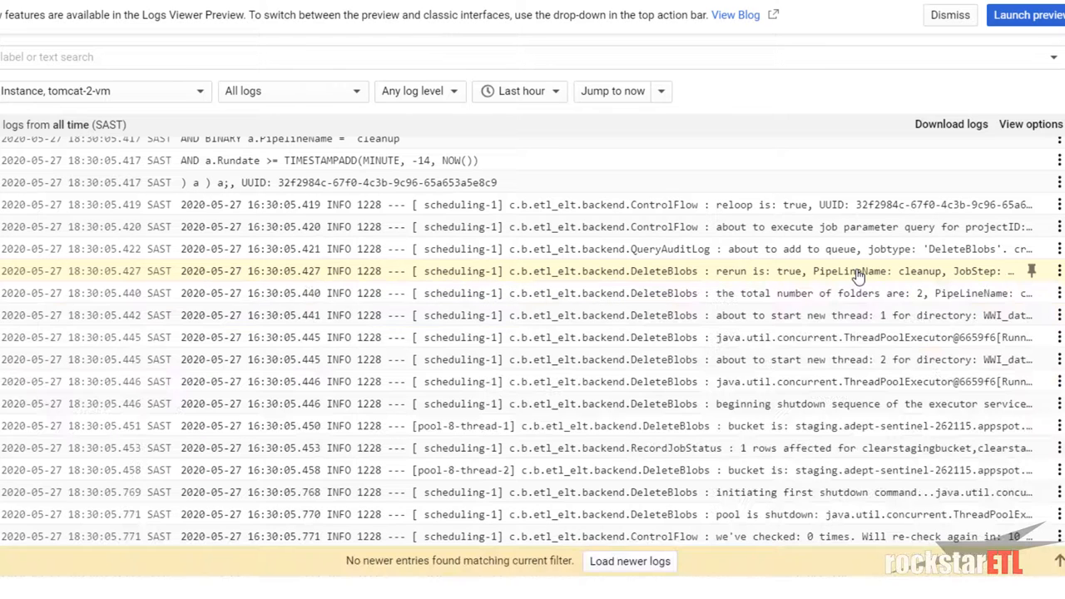
pyautogui.click(842, 298)
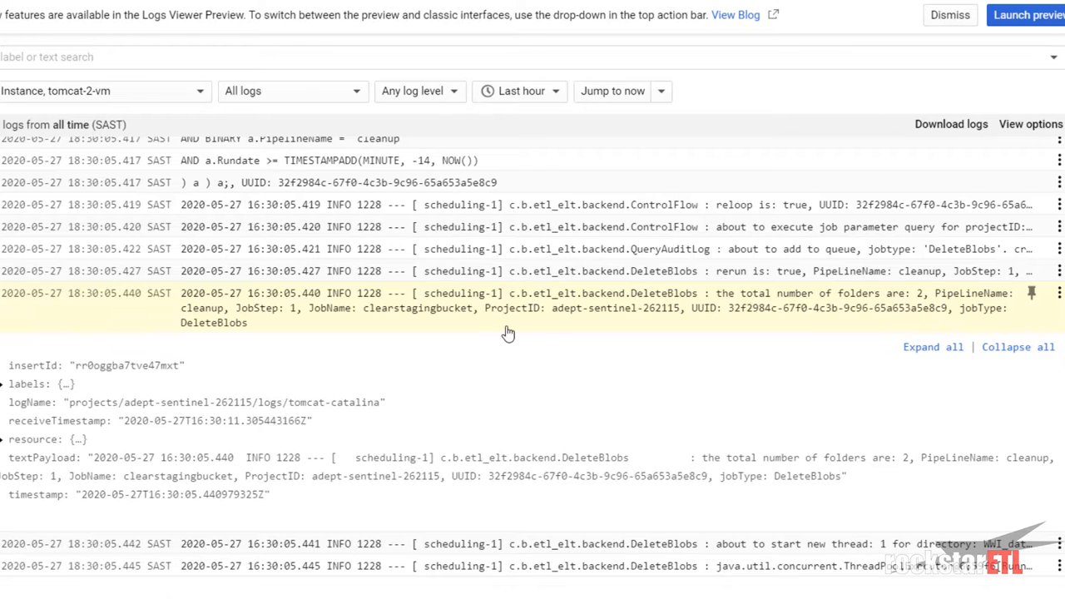
pyautogui.click(617, 301)
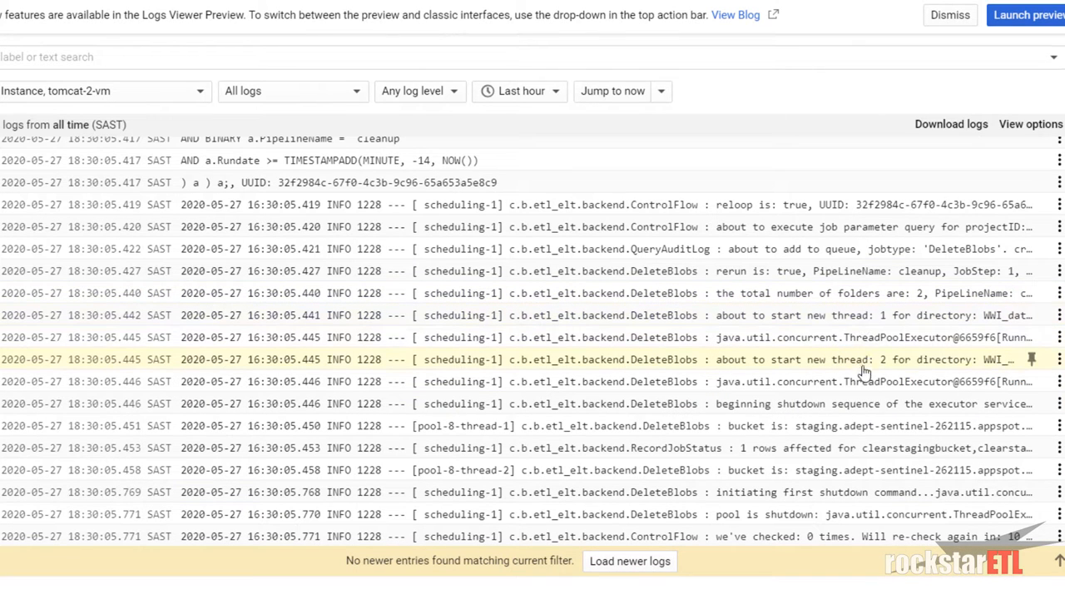
pyautogui.click(857, 429)
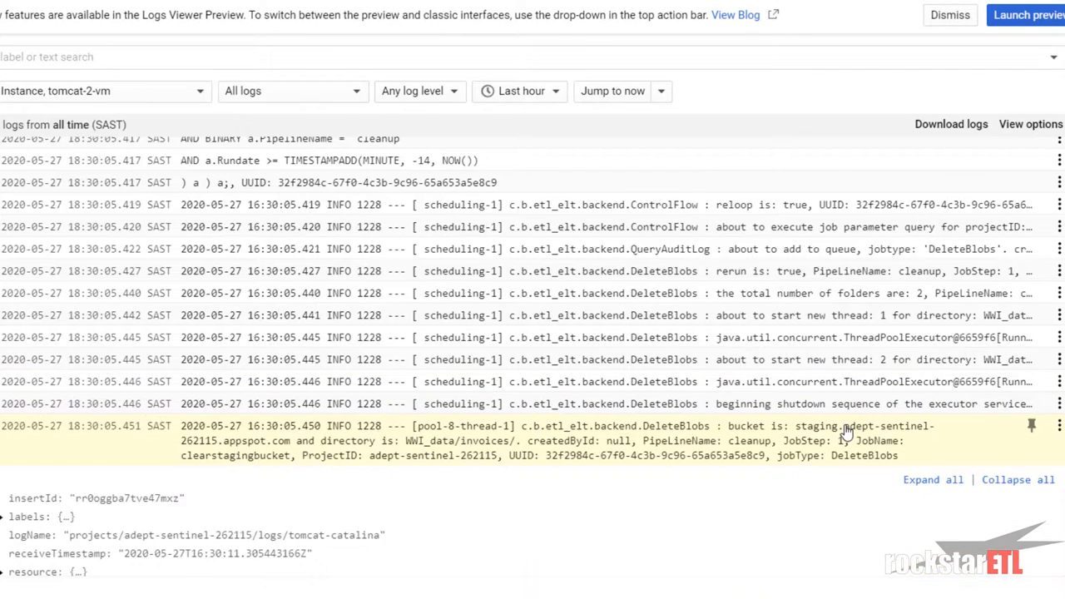
# Load newer log entries and examine the DeleteBlobs target directory, shutdown, recheck and step 1 completion messages
pyautogui.click(847, 430)
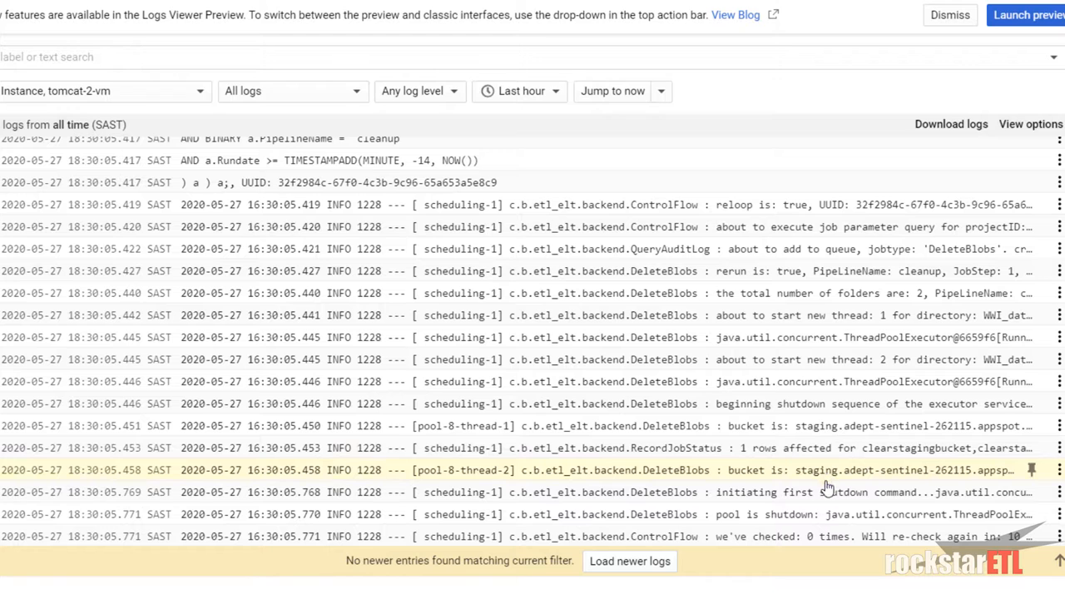
pyautogui.click(615, 563)
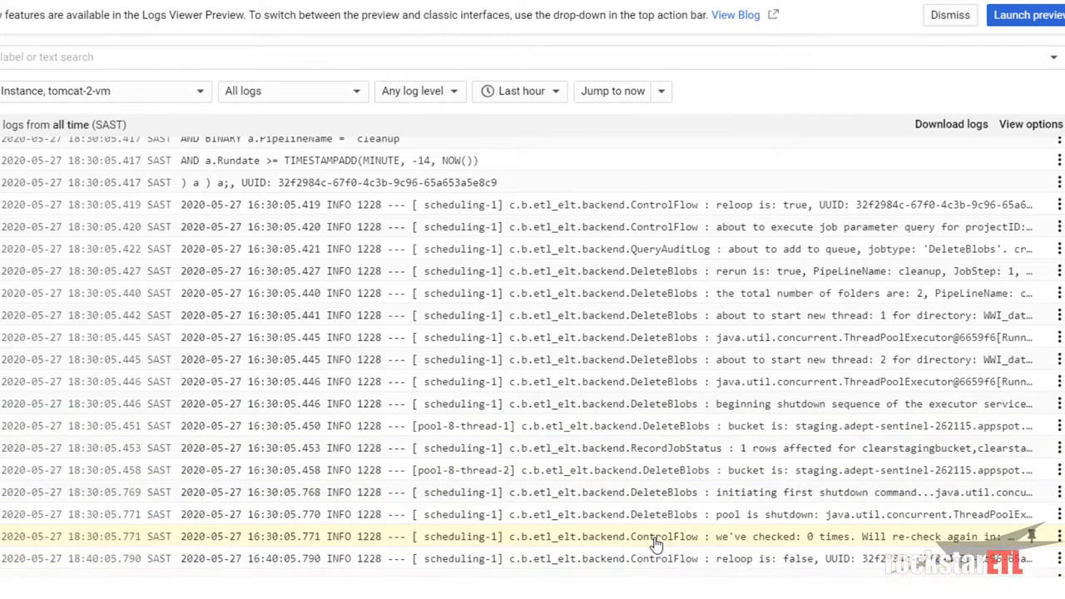
pyautogui.scroll(-2, 658, 543)
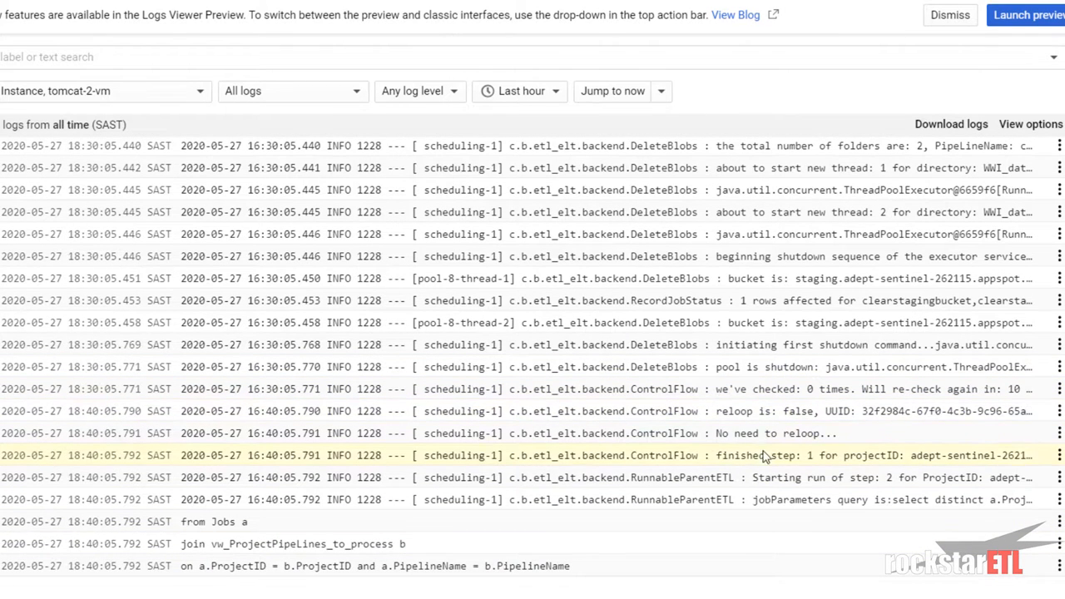
pyautogui.press('ctrl')
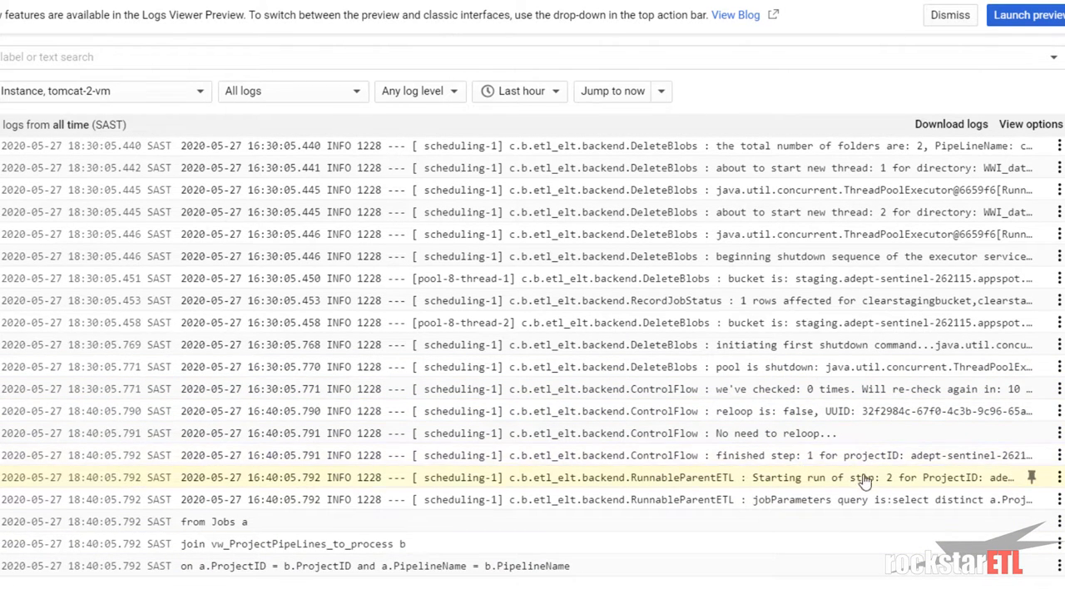
pyautogui.press('ctrl')
# Examine the step 2 log entries for the movetoyesterday SQL job, covering its rerun status, query and final status
pyautogui.scroll(-1, 876, 485)
pyautogui.scroll(-13, 875, 485)
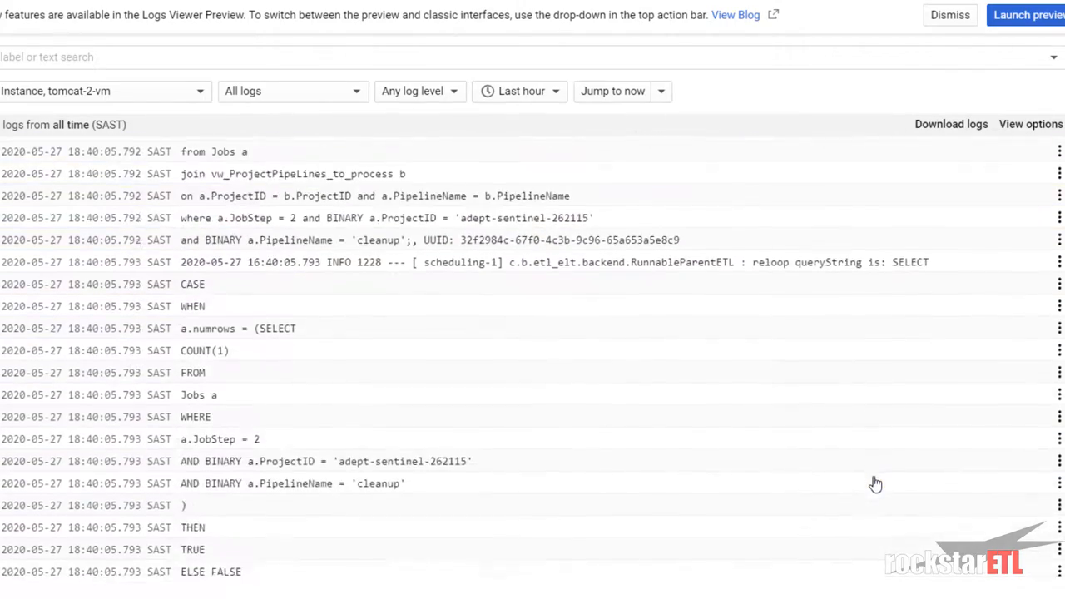
pyautogui.scroll(-4, 875, 484)
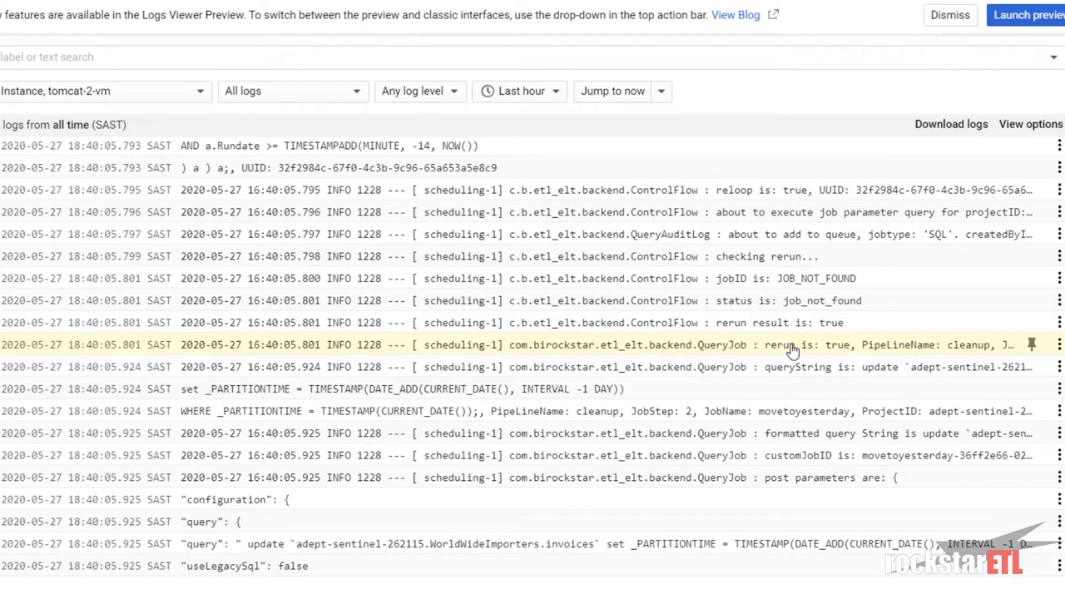
pyautogui.scroll(-6, 793, 351)
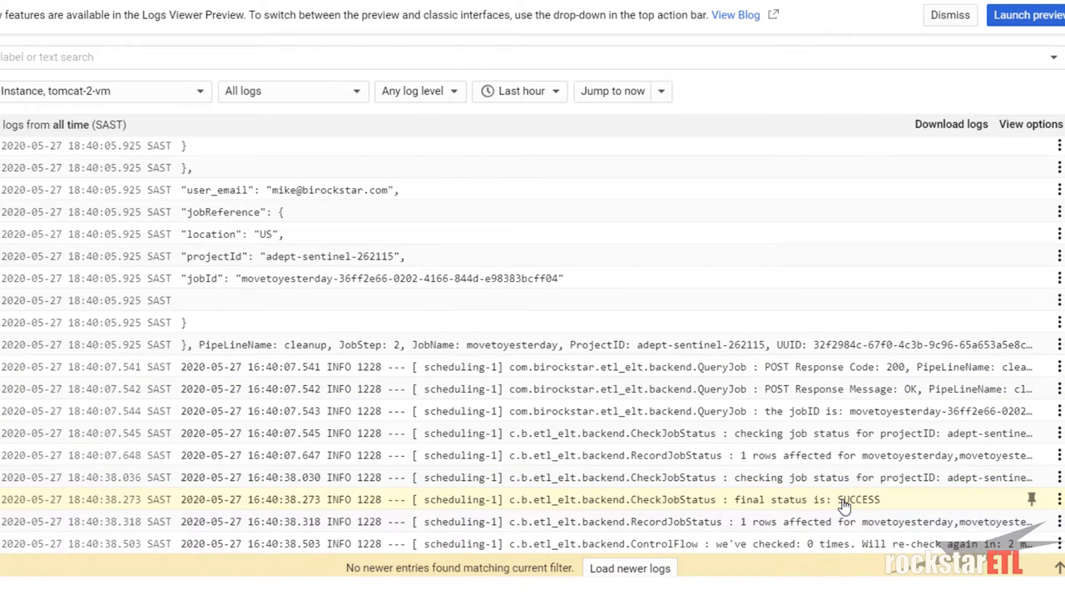
pyautogui.scroll(-1, 844, 505)
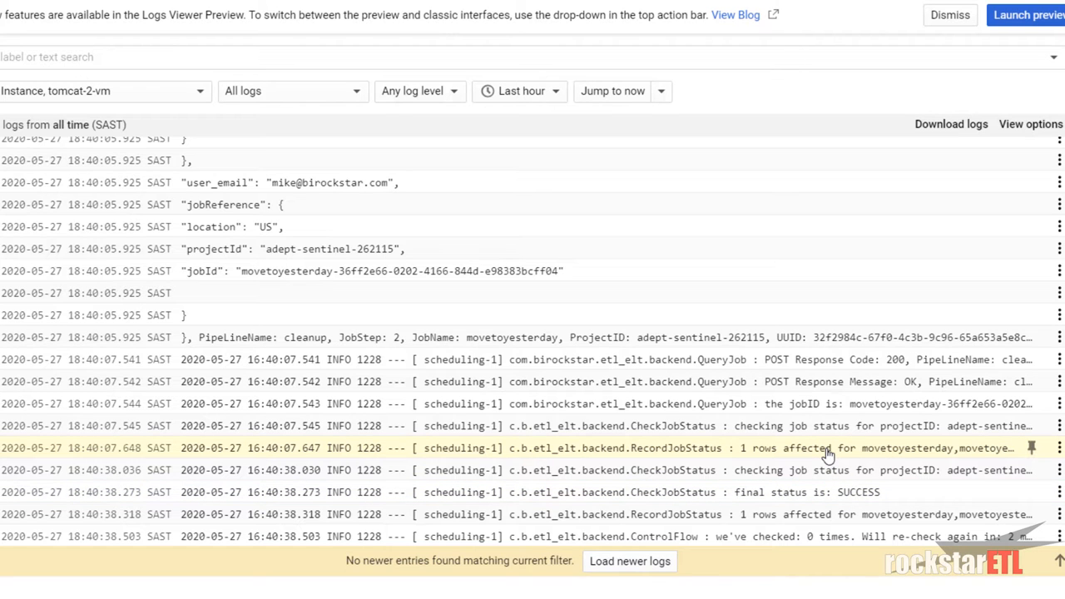
# Switch to Mail and read both movetoyesterday notifications for job type, pipeline and status, then return to the logs
pyautogui.click(416, 597)
pyautogui.click(168, 163)
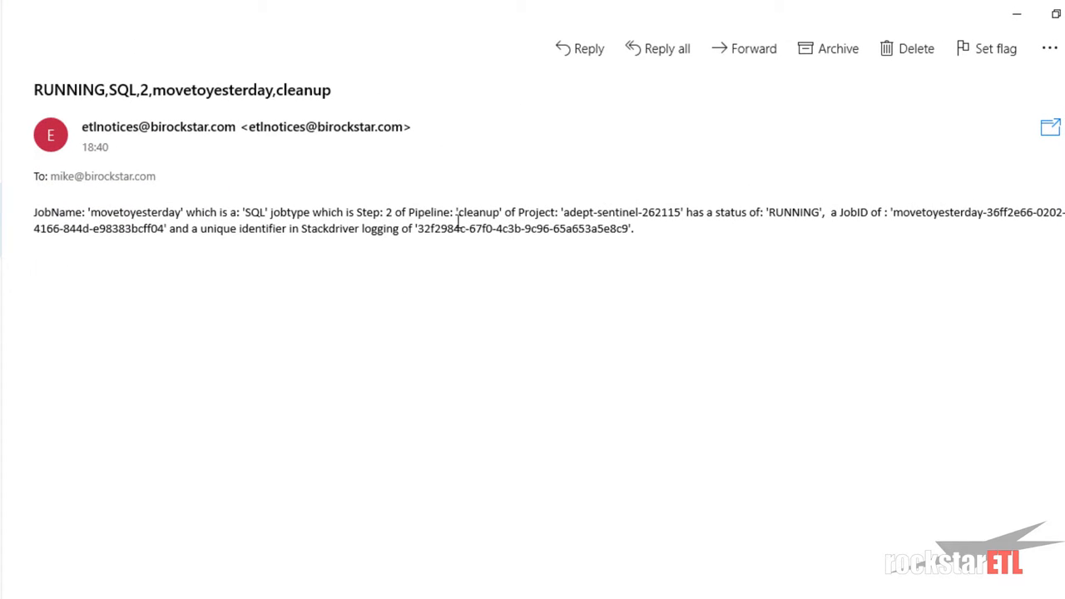
pyautogui.click(1, 149)
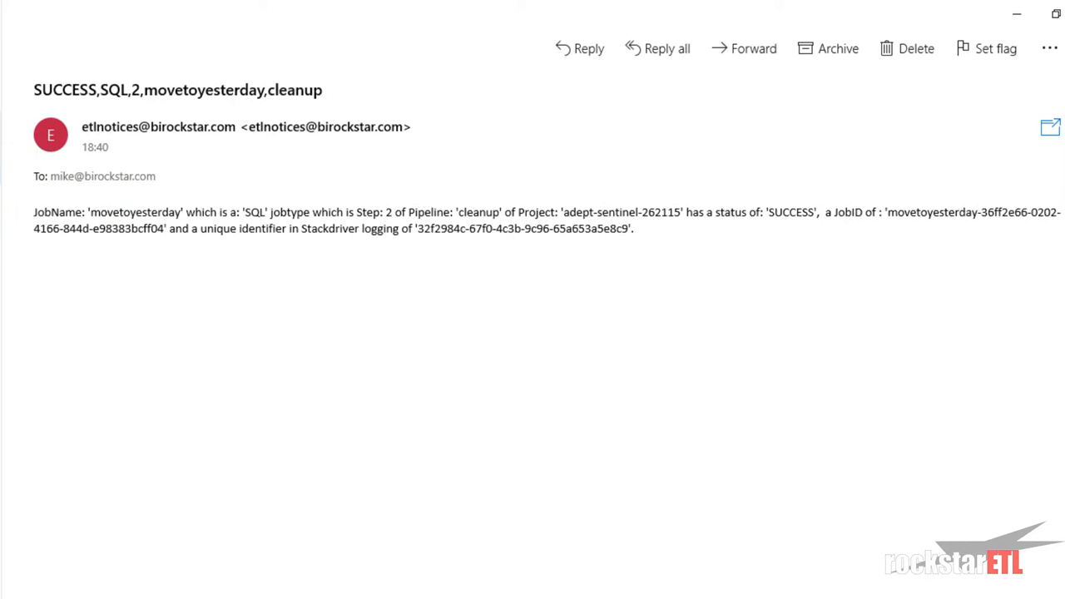
pyautogui.press('ctrl')
pyautogui.press('ctrl')
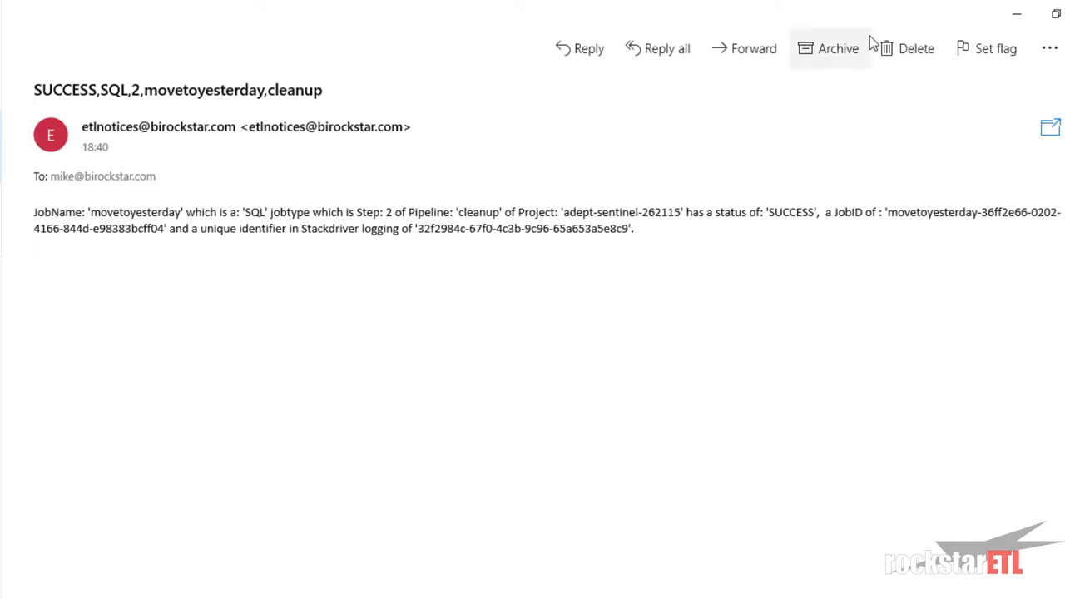
pyautogui.click(1017, 13)
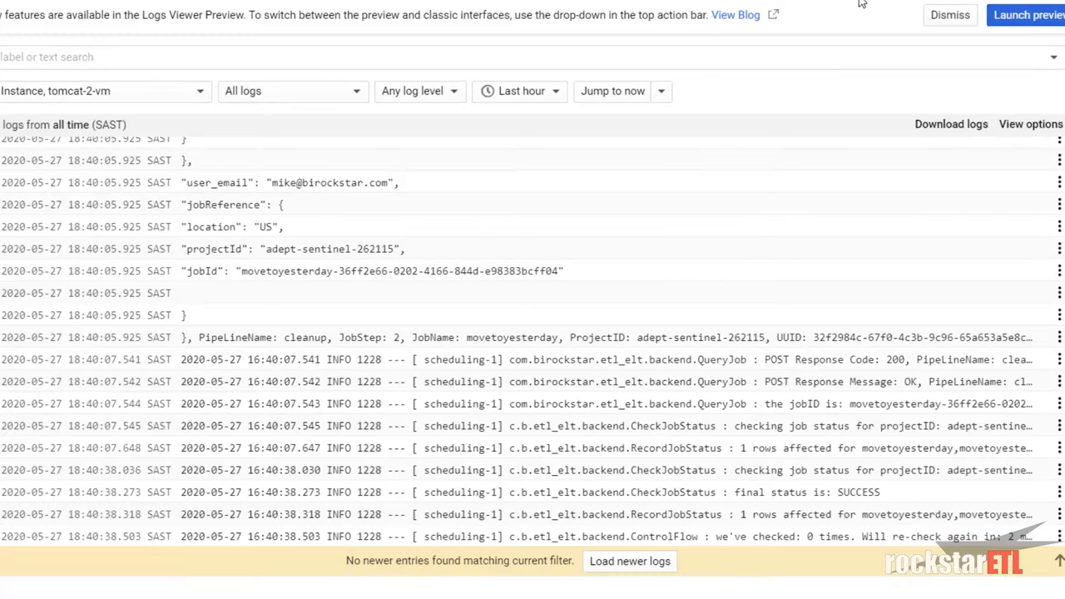
# Load newer log entries and check the completion messages for step 2 and the cleanup pipeline
pyautogui.click(633, 561)
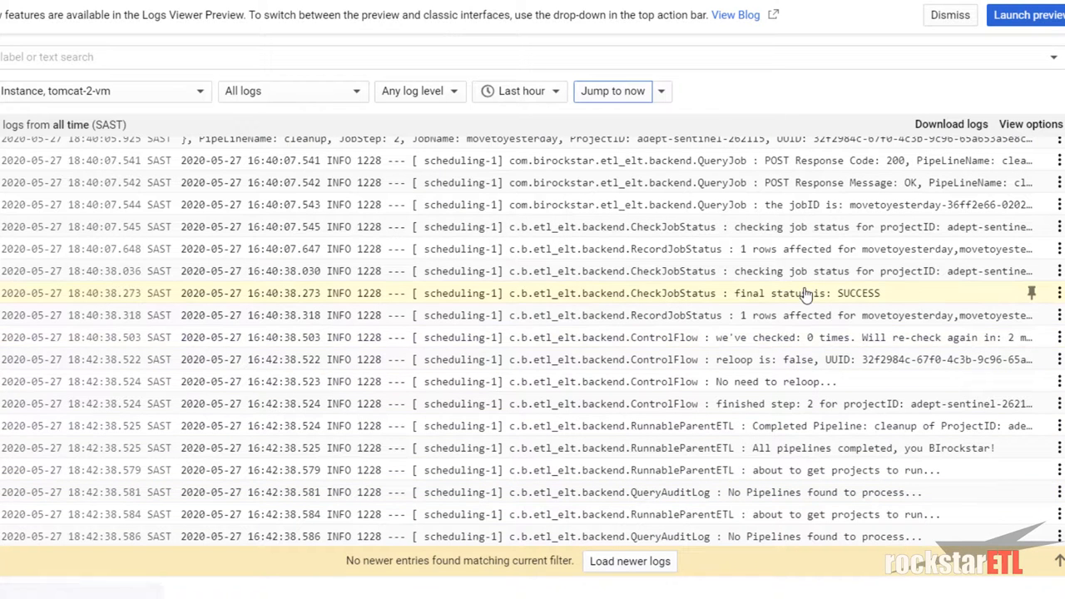
pyautogui.click(790, 408)
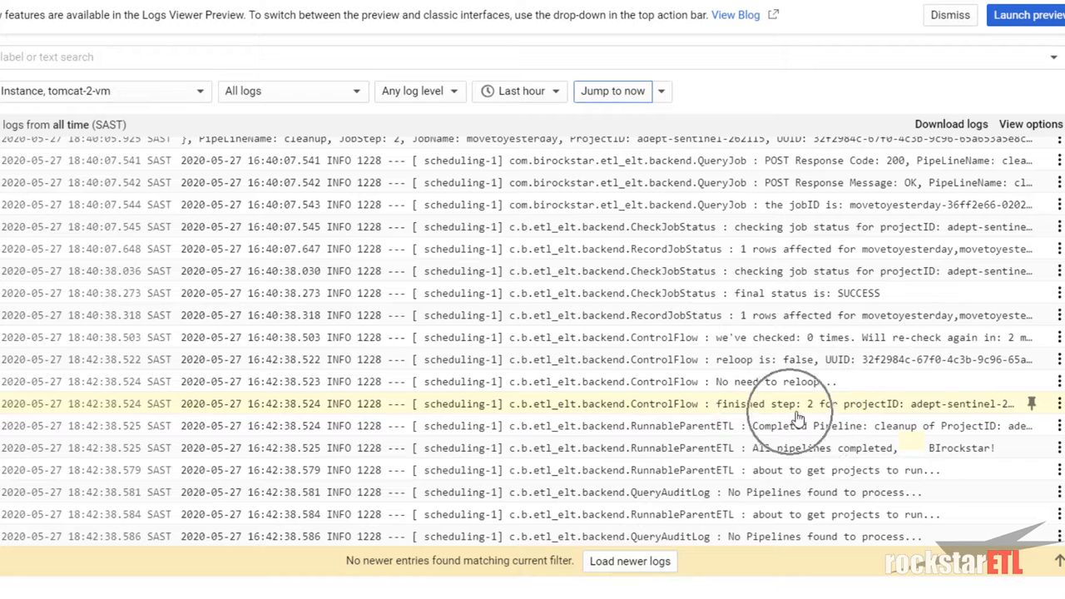
pyautogui.click(906, 440)
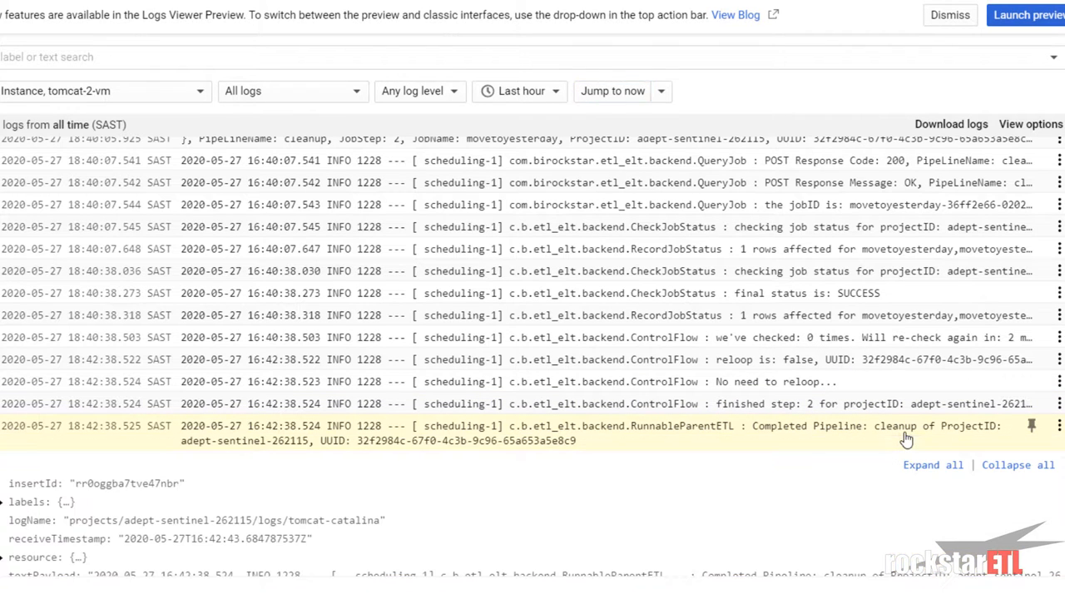
pyautogui.click(907, 437)
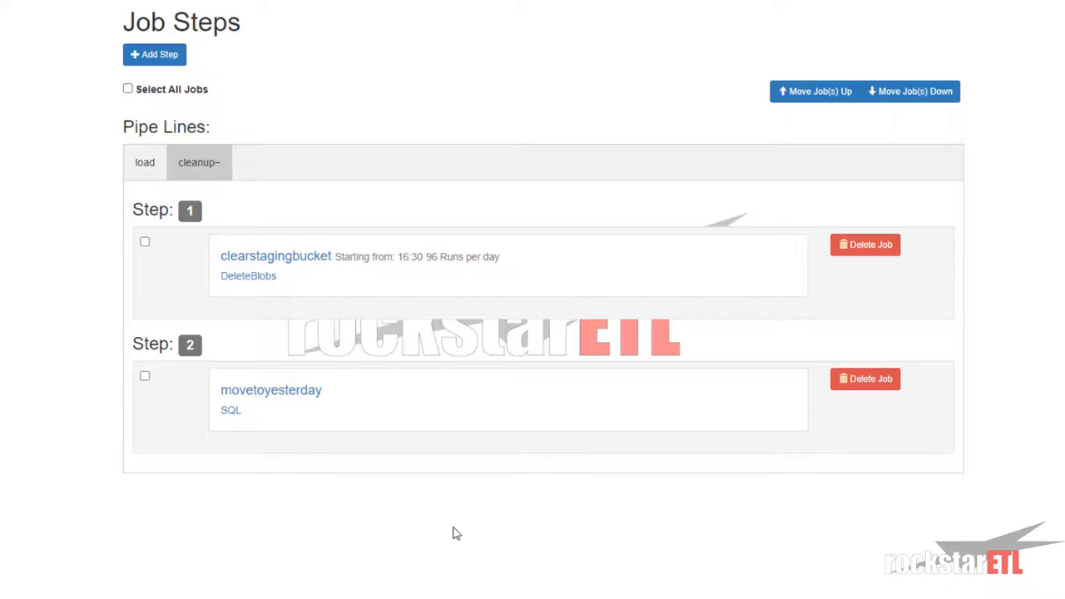
# Try to set the clearstagingbucket job's number of runs per day to 0 in rockstarETL and save the job step
pyautogui.click(264, 261)
pyautogui.moveTo(525, 95); pyautogui.dragTo(502, 102)
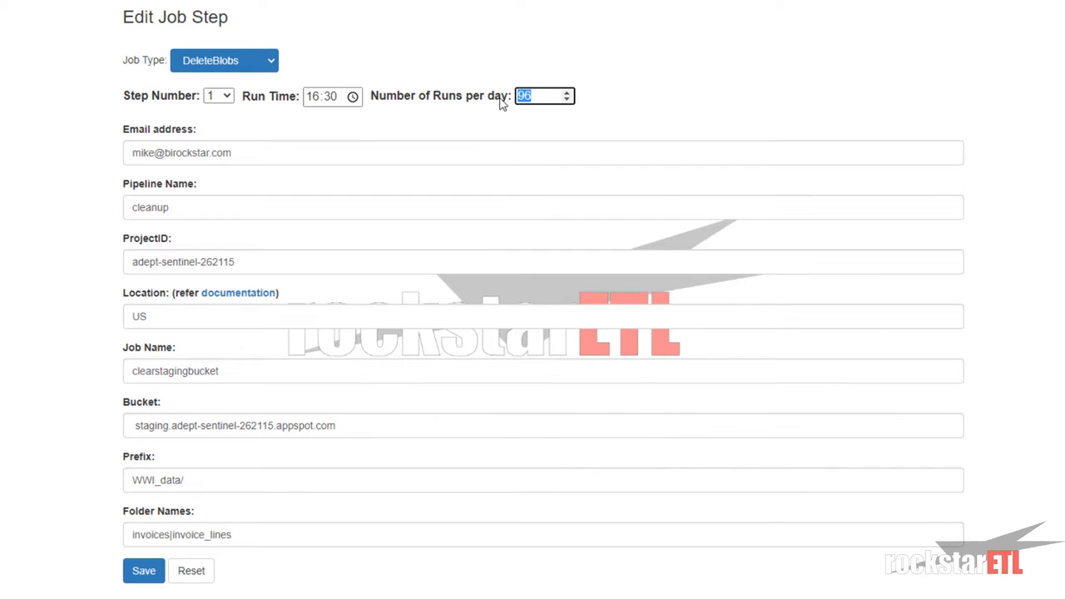
pyautogui.write('0')
pyautogui.click(144, 574)
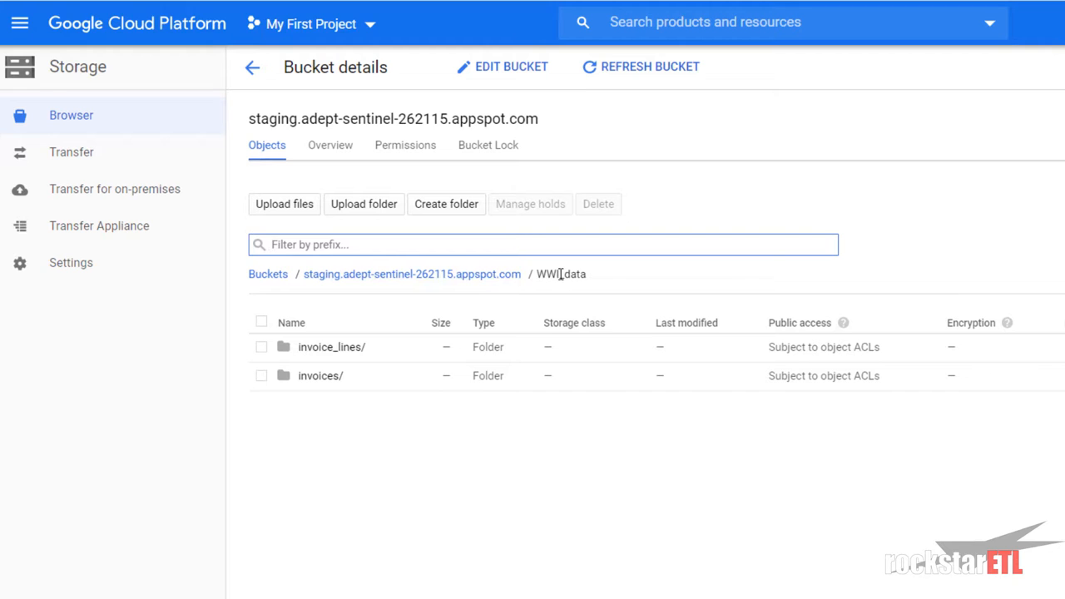
# In the Google Cloud Storage staging bucket, filter the objects by the prefix WWI_ and check the contents of the WWI_data folder
pyautogui.click(510, 277)
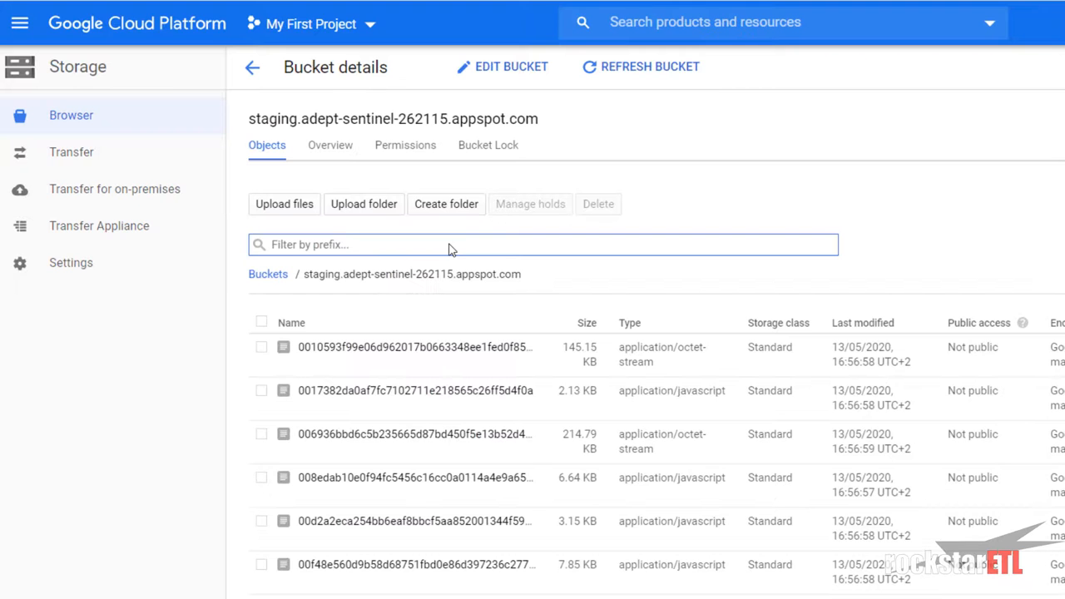
pyautogui.click(446, 245)
pyautogui.write('WWI_')
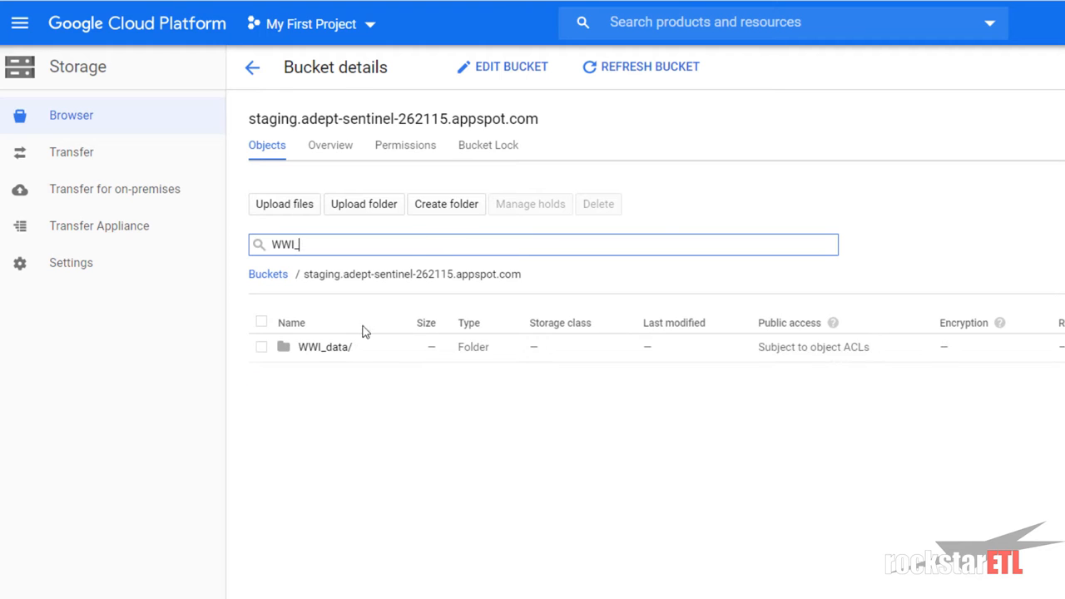
pyautogui.click(336, 348)
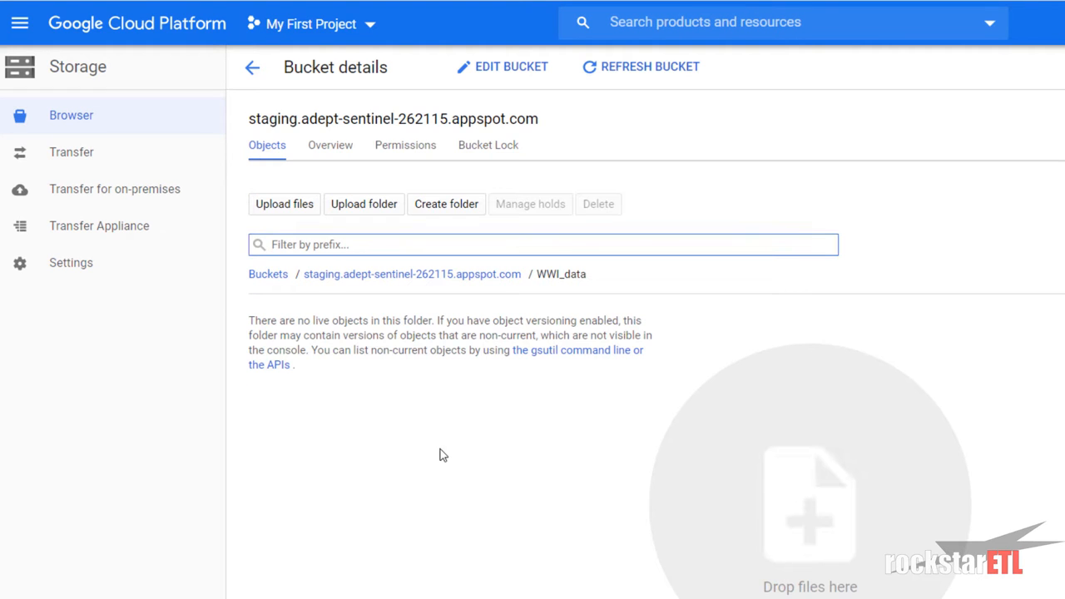
pyautogui.click(432, 360)
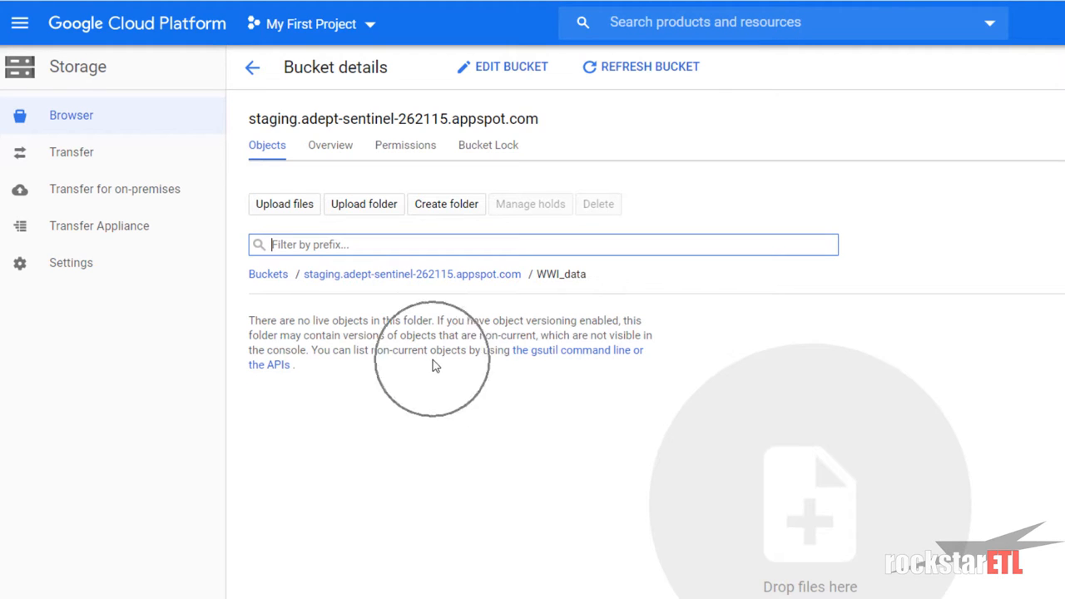
pyautogui.click(442, 368)
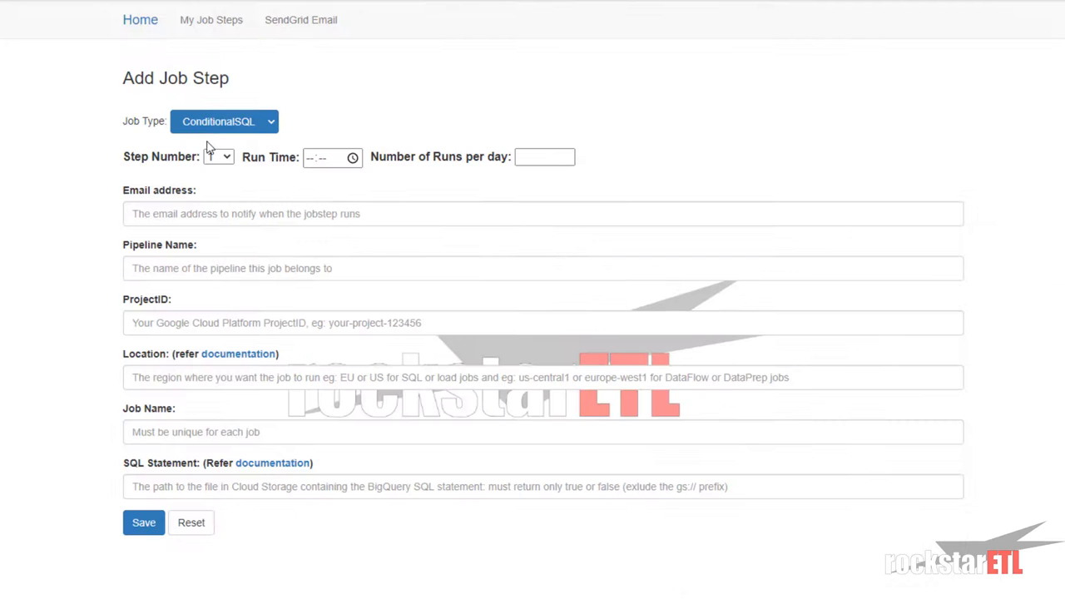
# Switch to the rockstarETL job steps and review the clearstagingbucket and movetoyesterday jobs in the cleanup pipeline
pyautogui.click(198, 25)
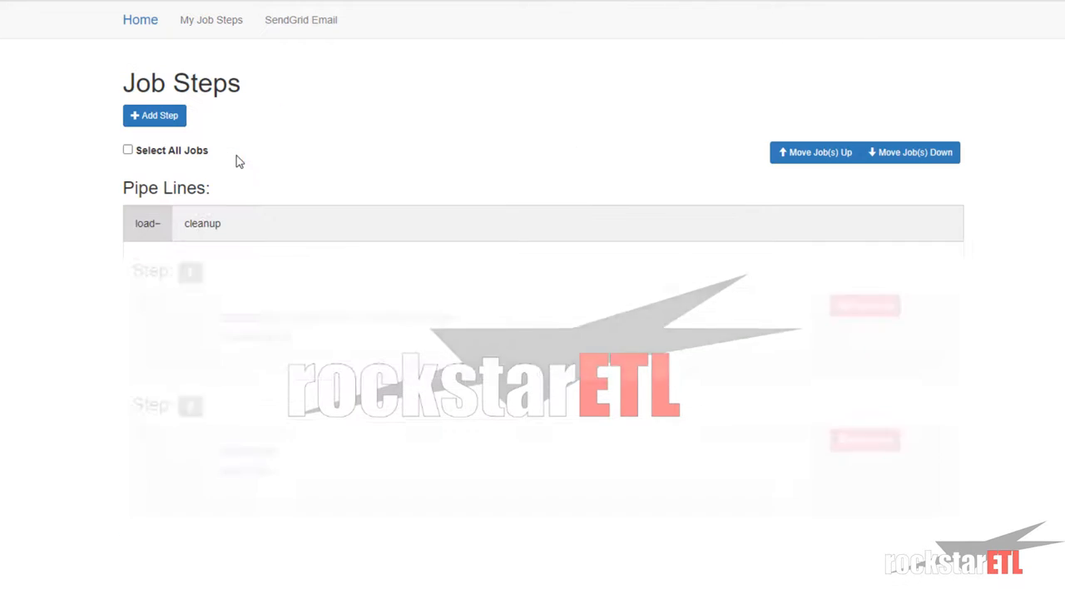
pyautogui.click(202, 227)
pyautogui.click(260, 344)
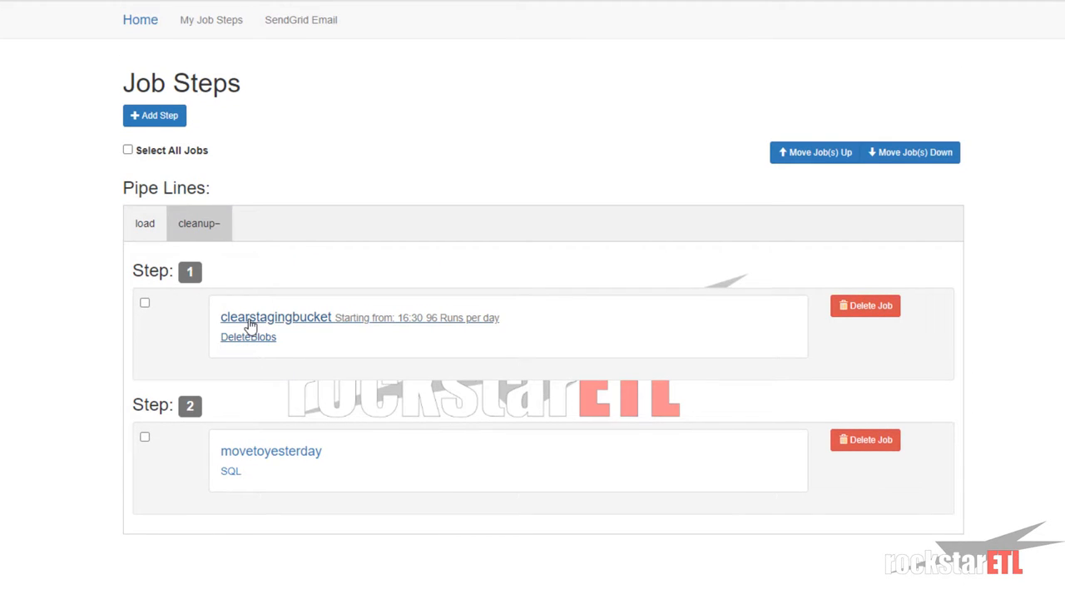
pyautogui.scroll(-10, 251, 326)
pyautogui.scroll(7, 251, 325)
pyautogui.scroll(-3, 251, 326)
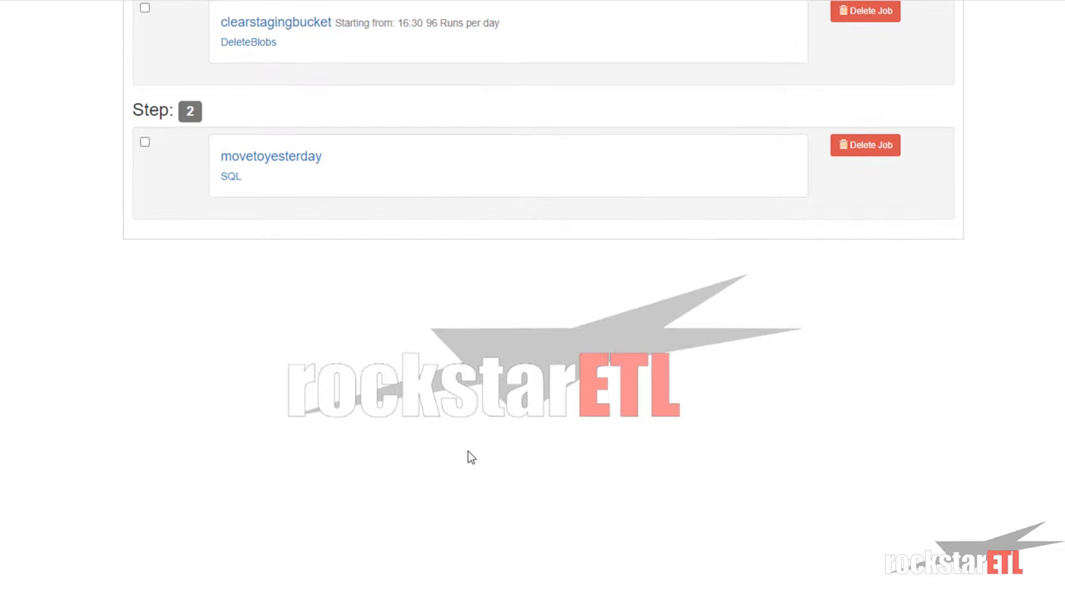